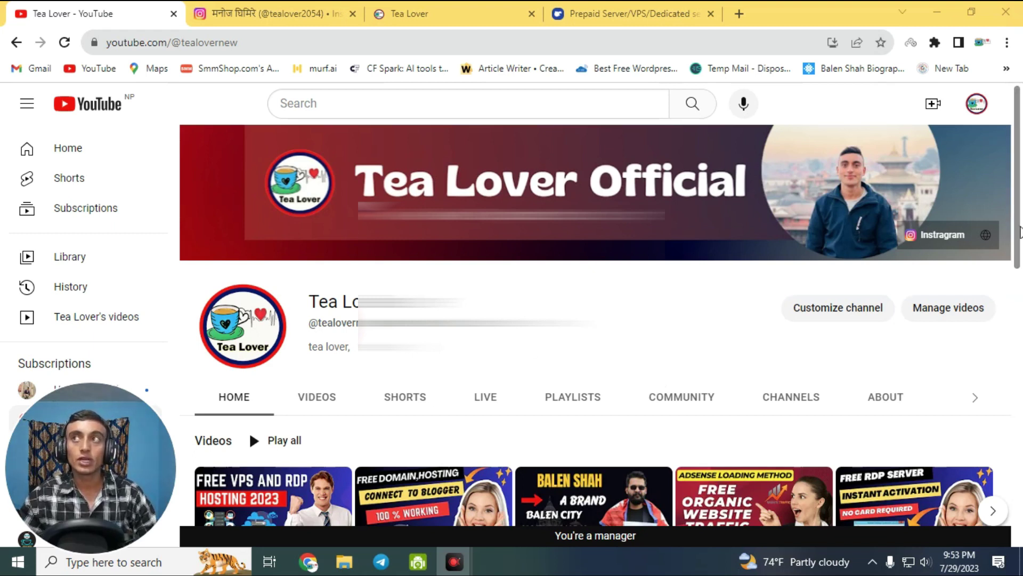
- Look through the latest uploads in the Tea Lover channel's video list, with the page zoomed out
{"action": "scroll", "coordinate": [1019, 298], "scroll_direction": "down", "scroll_amount": 2}
{"action": "scroll", "coordinate": [1019, 297], "scroll_direction": "down", "scroll_amount": 2}
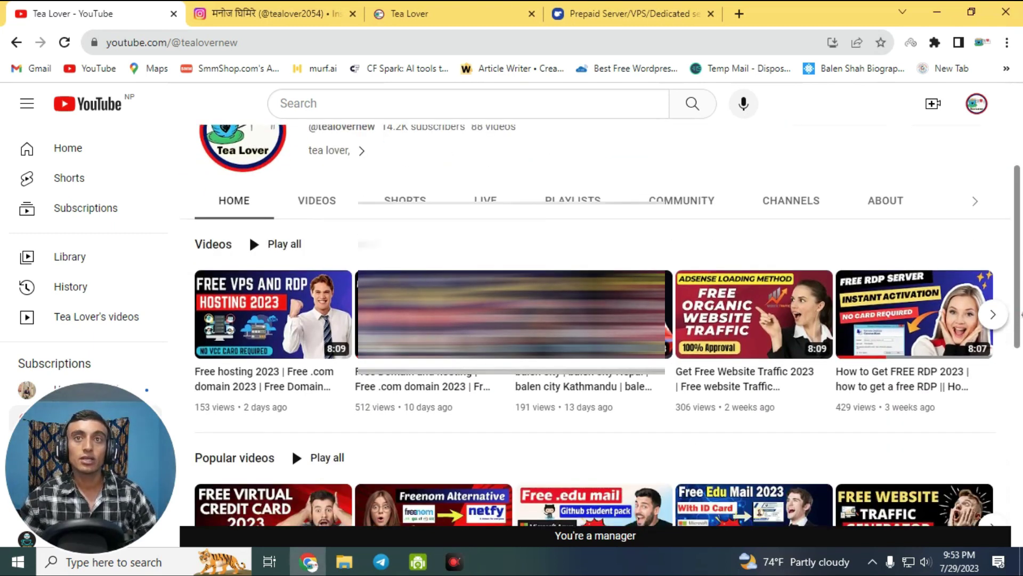
{"action": "left_click", "coordinate": [316, 202]}
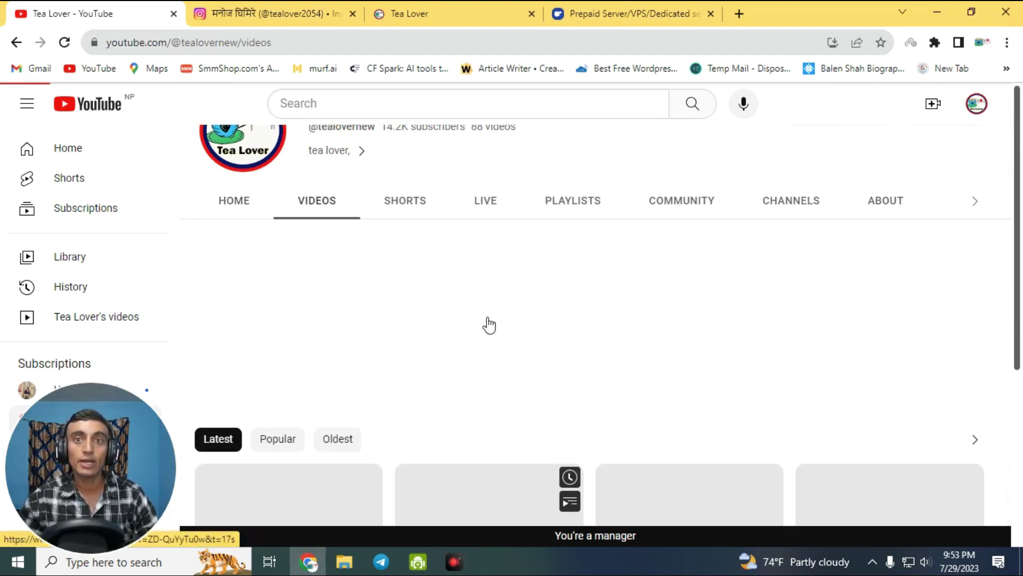
{"action": "key", "text": "ctrl+minus"}
{"action": "left_click_drag", "start_coordinate": [1018, 195], "coordinate": [1021, 253]}
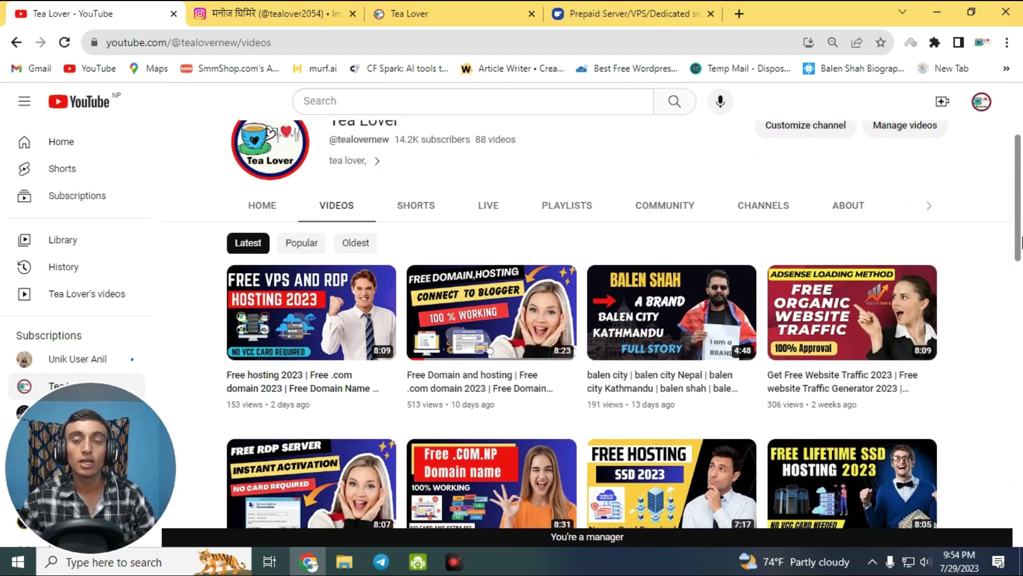
{"action": "left_click_drag", "start_coordinate": [1021, 243], "coordinate": [1021, 248]}
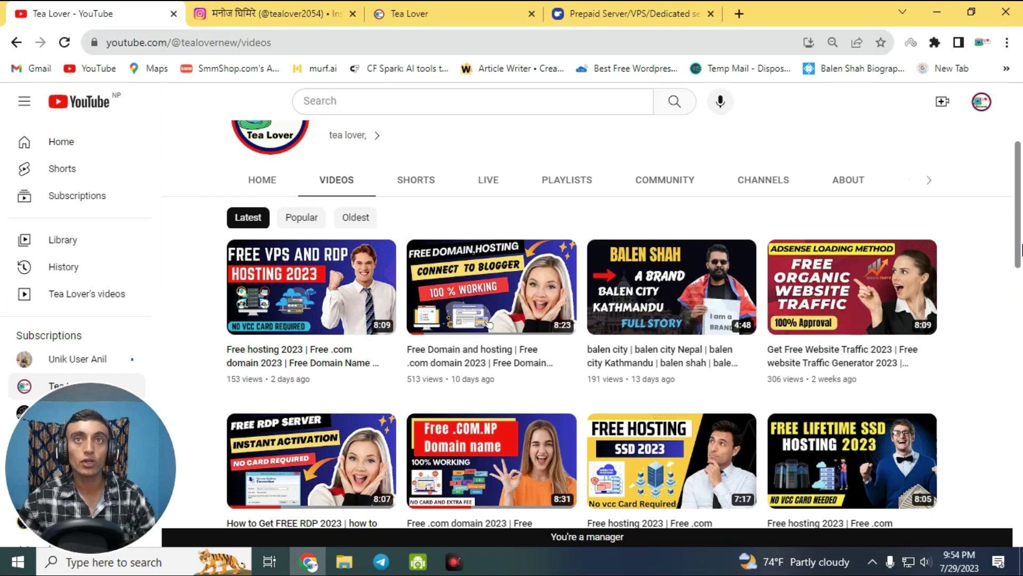
{"action": "mouse_move", "coordinate": [1021, 249]}
{"action": "left_mouse_down"}
{"action": "mouse_move", "coordinate": [1021, 390]}
{"action": "mouse_move", "coordinate": [1021, 262]}
{"action": "left_mouse_up"}
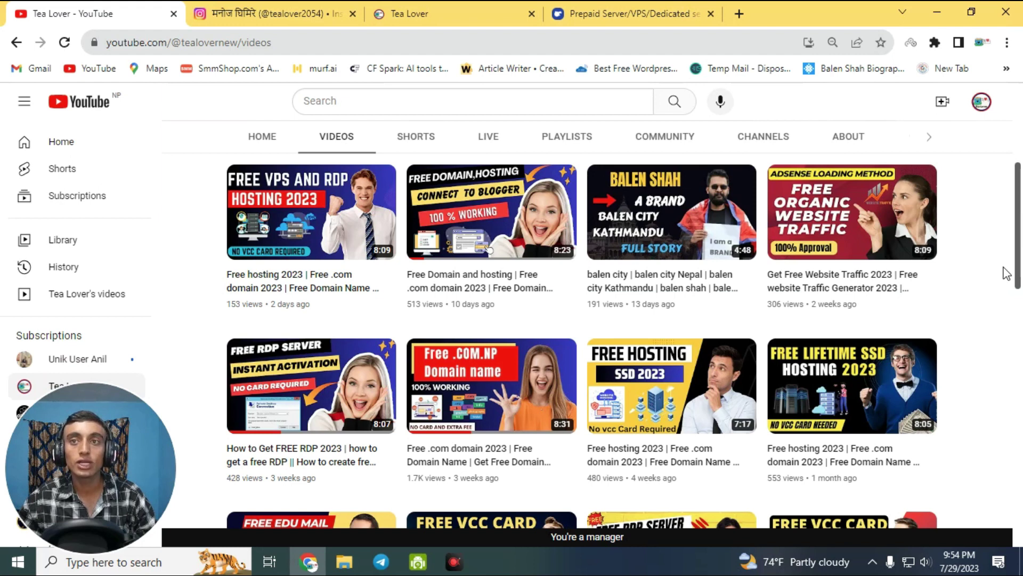
{"action": "scroll", "coordinate": [967, 395], "scroll_direction": "up", "scroll_amount": 5}
{"action": "scroll", "coordinate": [985, 387], "scroll_direction": "down", "scroll_amount": 14}
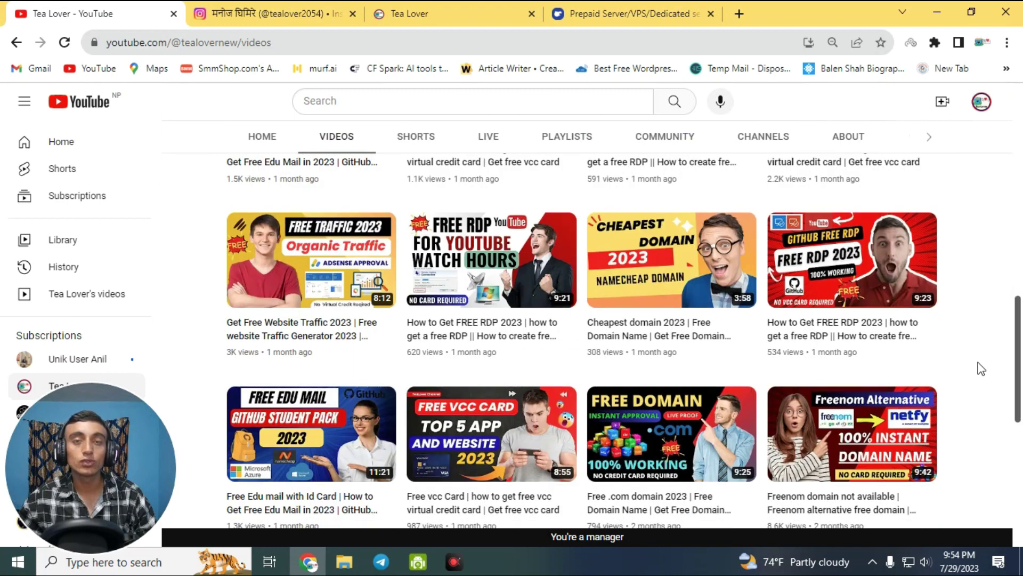
{"action": "scroll", "coordinate": [982, 369], "scroll_direction": "up", "scroll_amount": 5}
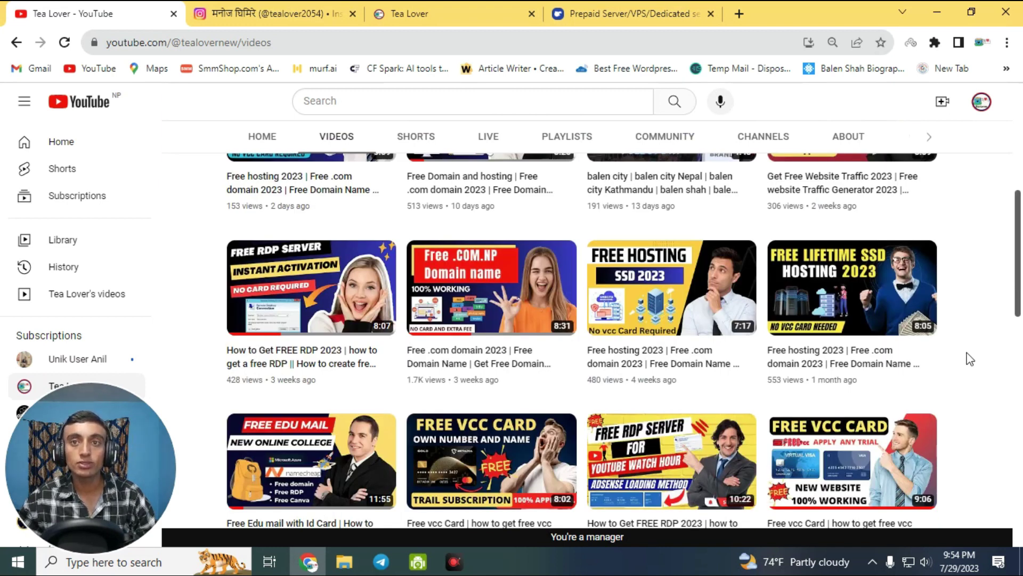
{"action": "scroll", "coordinate": [965, 361], "scroll_direction": "up", "scroll_amount": 5}
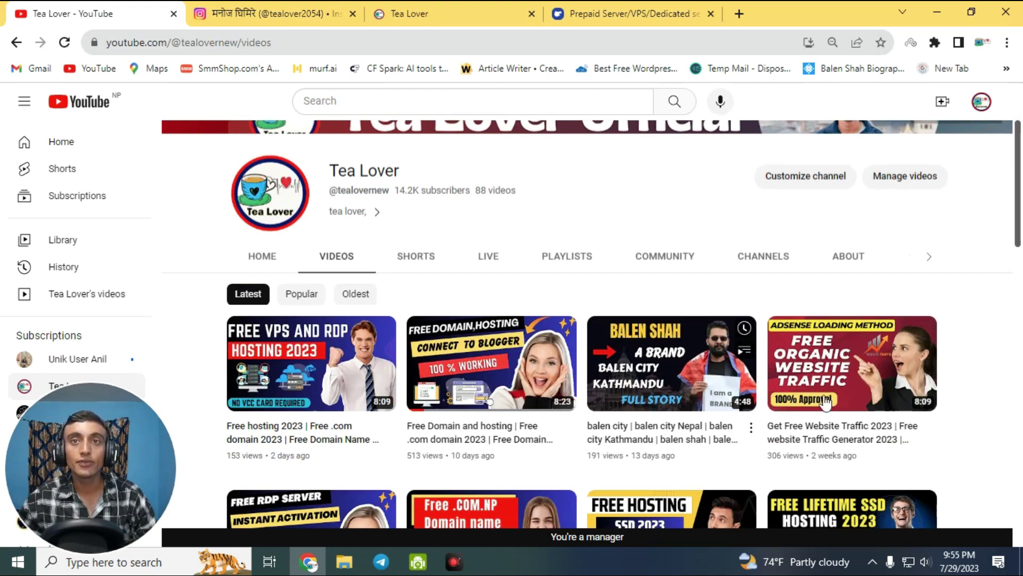
{"action": "scroll", "coordinate": [931, 367], "scroll_direction": "down", "scroll_amount": 2}
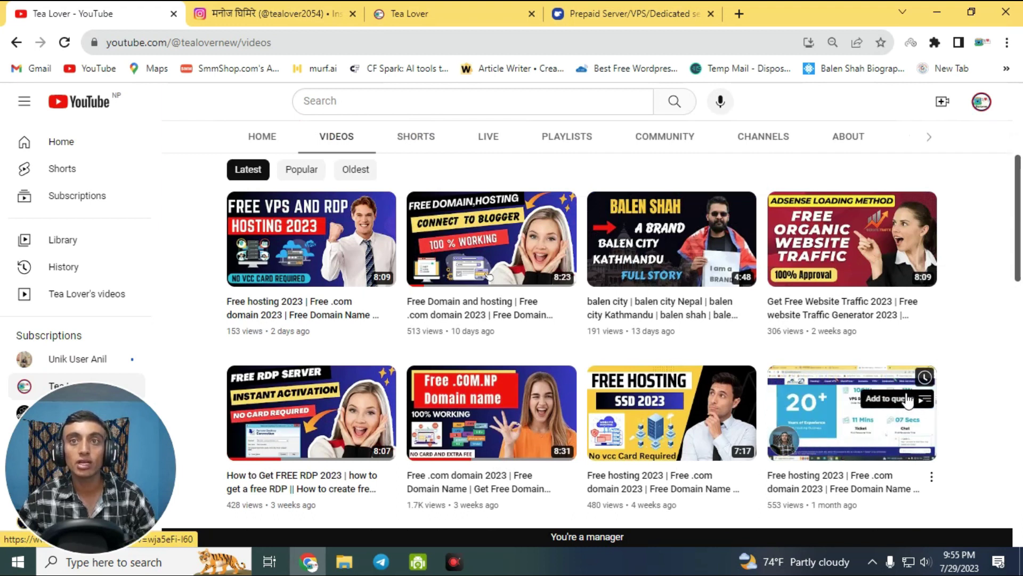
- View the Tea Lover Instagram profile and look through the Tea Lover website's home page down to its footer
{"action": "left_click", "coordinate": [294, 15]}
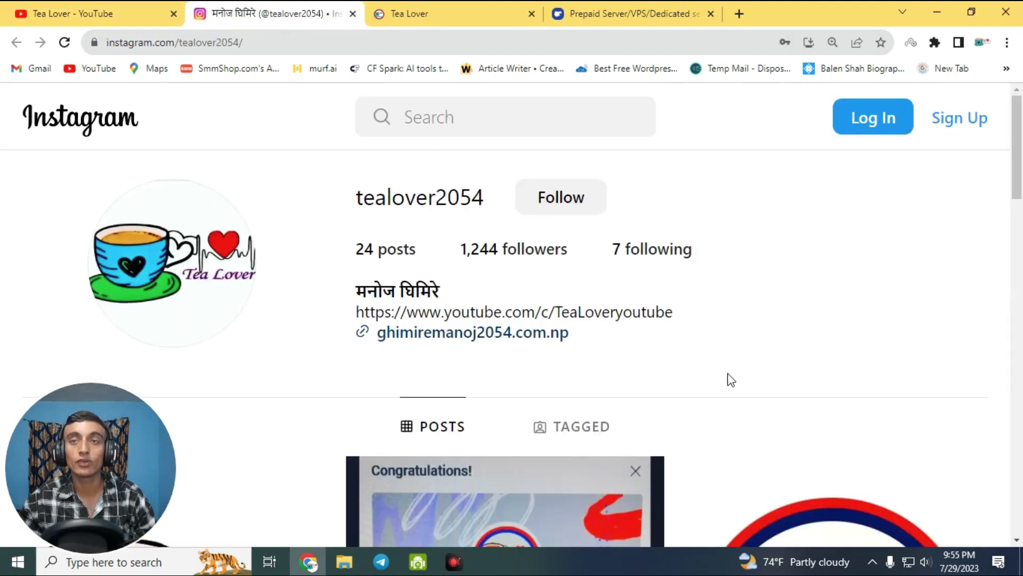
{"action": "left_click_drag", "start_coordinate": [352, 198], "coordinate": [488, 197]}
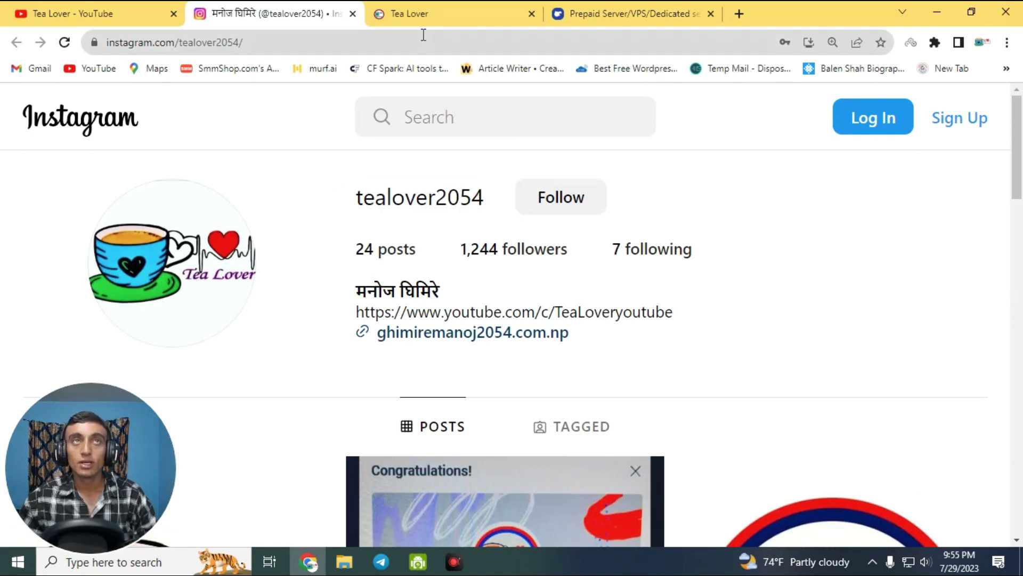
{"action": "left_click", "coordinate": [416, 14]}
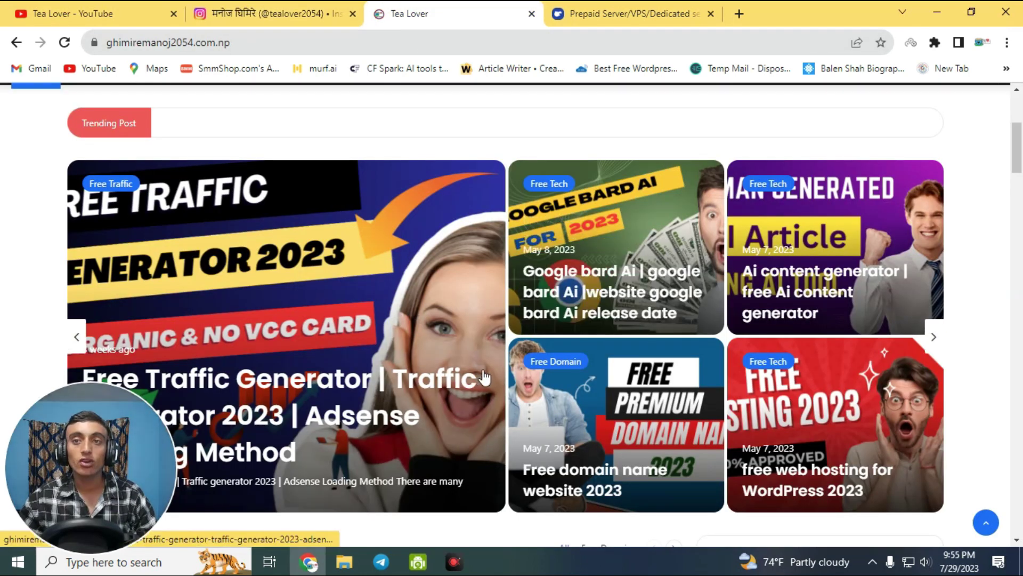
{"action": "scroll", "coordinate": [477, 417], "scroll_direction": "down", "scroll_amount": 7}
{"action": "scroll", "coordinate": [541, 412], "scroll_direction": "down", "scroll_amount": 20}
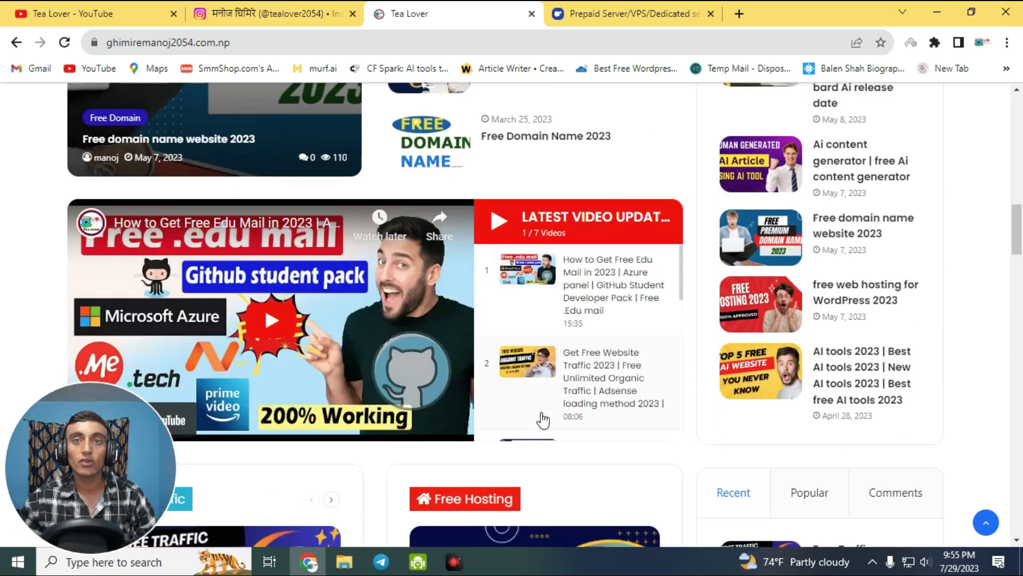
{"action": "scroll", "coordinate": [542, 418], "scroll_direction": "down", "scroll_amount": 15}
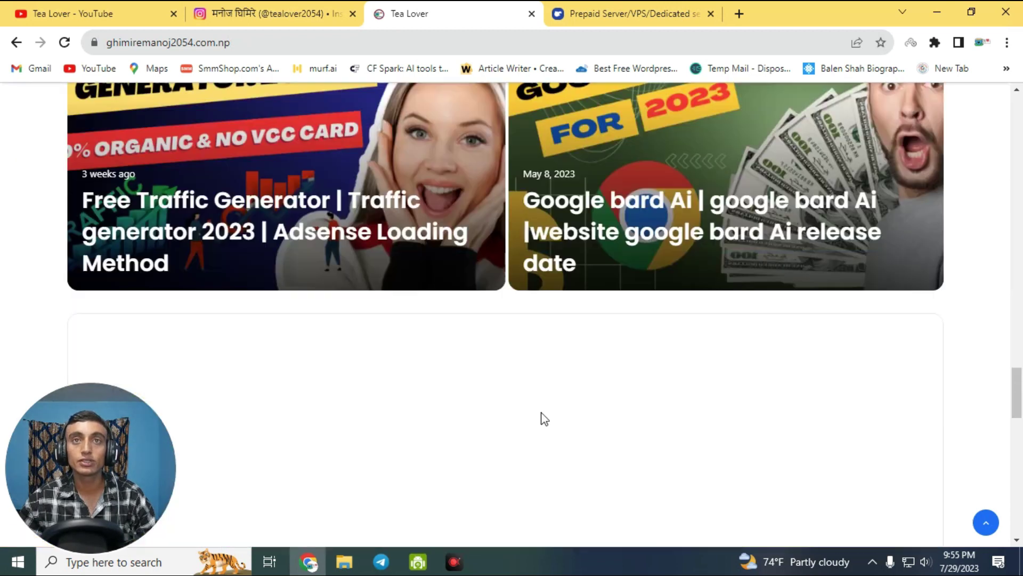
{"action": "scroll", "coordinate": [542, 415], "scroll_direction": "down", "scroll_amount": 6}
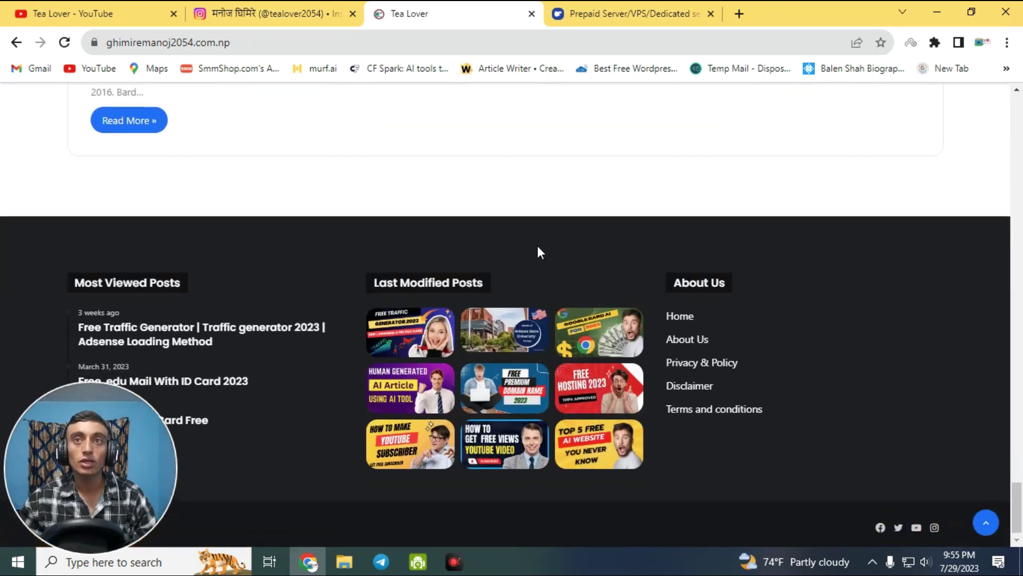
{"action": "scroll", "coordinate": [538, 251], "scroll_direction": "up", "scroll_amount": 20}
{"action": "scroll", "coordinate": [559, 293], "scroll_direction": "up", "scroll_amount": 6}
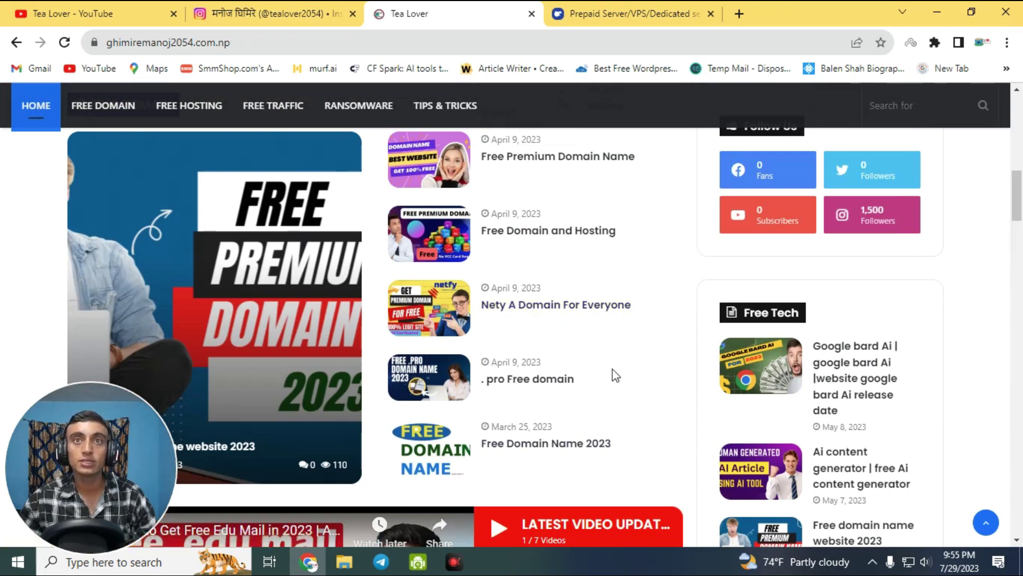
{"action": "scroll", "coordinate": [636, 379], "scroll_direction": "up", "scroll_amount": 4}
{"action": "scroll", "coordinate": [647, 381], "scroll_direction": "up", "scroll_amount": 5}
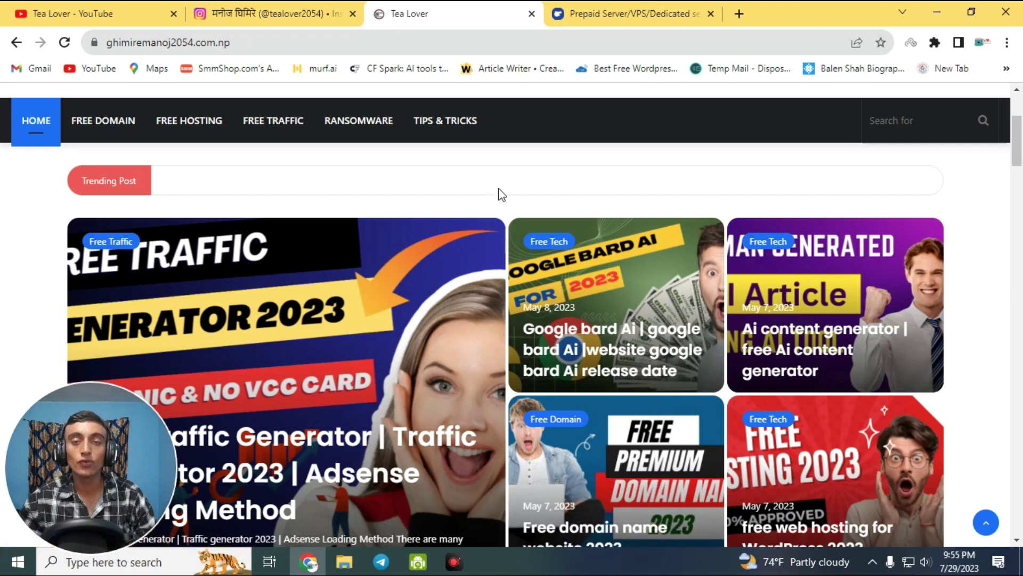
{"action": "left_click", "coordinate": [554, 15]}
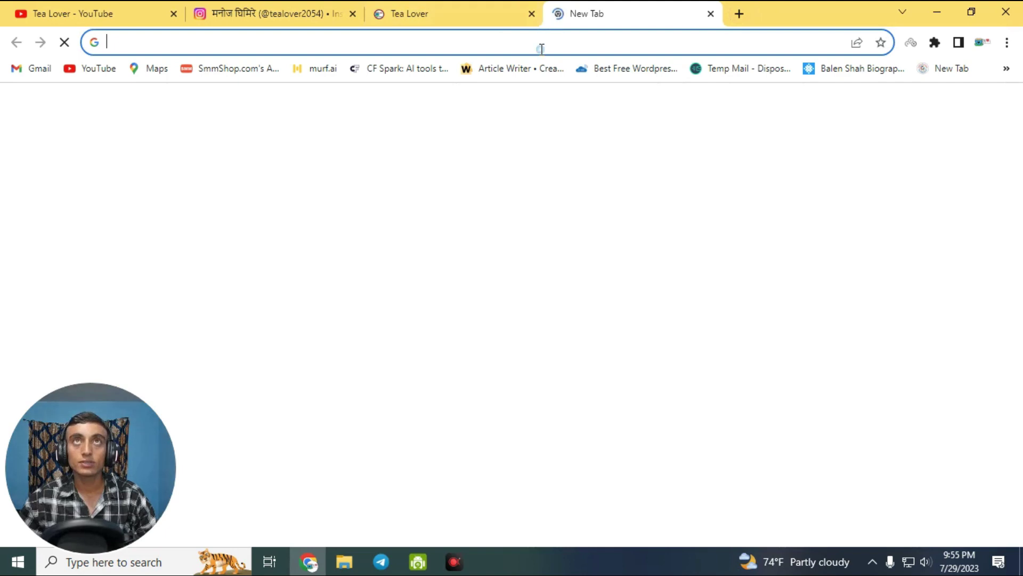
{"action": "right_click", "coordinate": [541, 47]}
{"action": "left_click", "coordinate": [583, 154]}
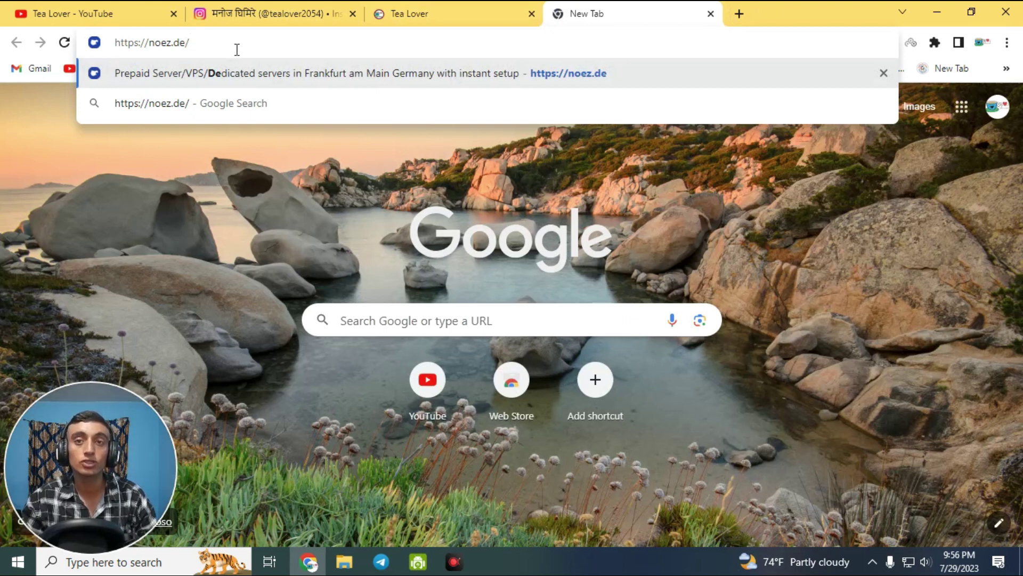
{"action": "key", "text": "Return"}
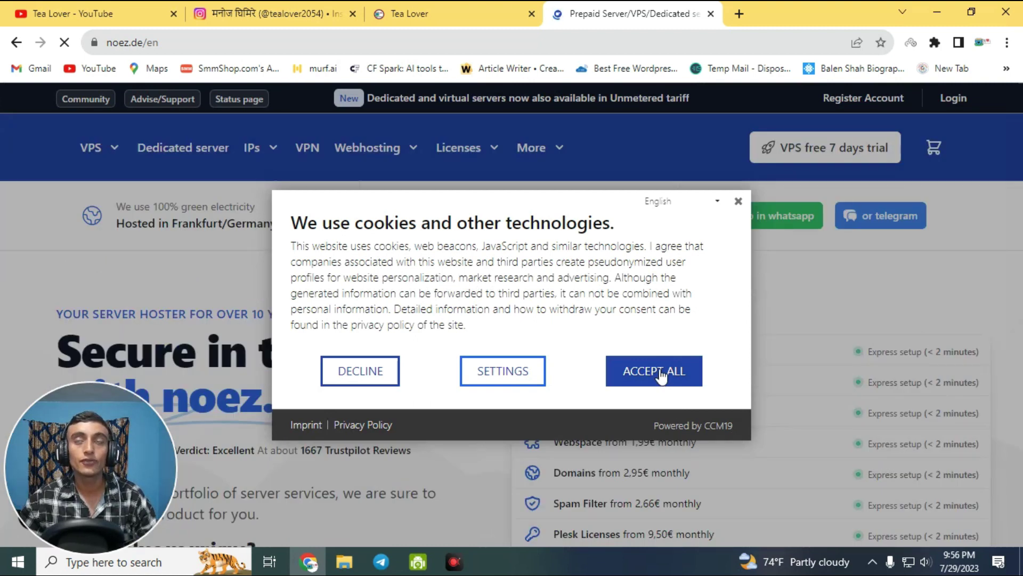
- Accept all cookies on noez.de and close the live chat greeting
{"action": "left_click", "coordinate": [660, 372]}
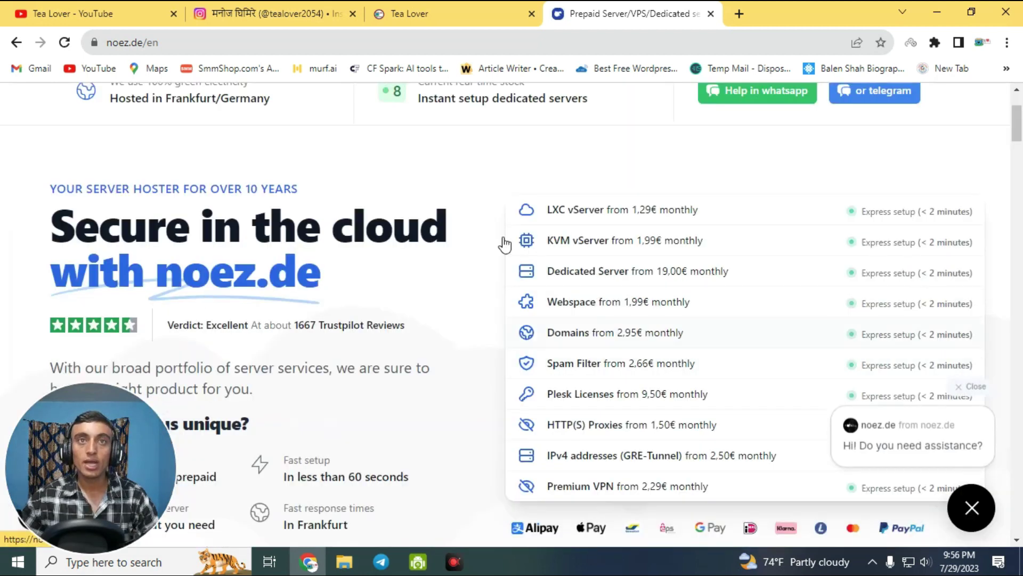
{"action": "left_click", "coordinate": [972, 508]}
{"action": "scroll", "coordinate": [975, 516], "scroll_direction": "up", "scroll_amount": 3}
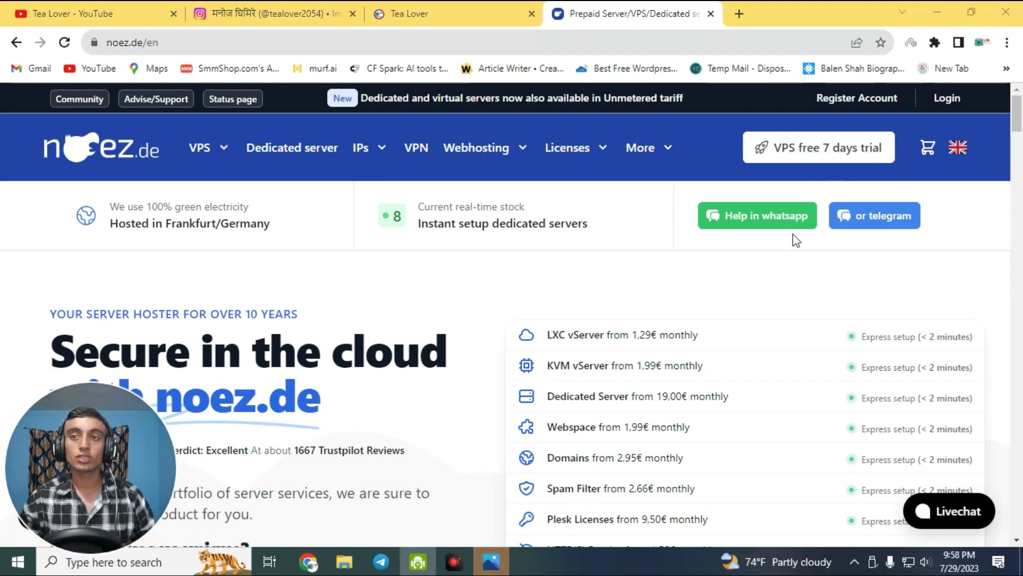
- Open the VPS free 7 days trial page and bring up the details of its SSD server offers
{"action": "left_click", "coordinate": [819, 152]}
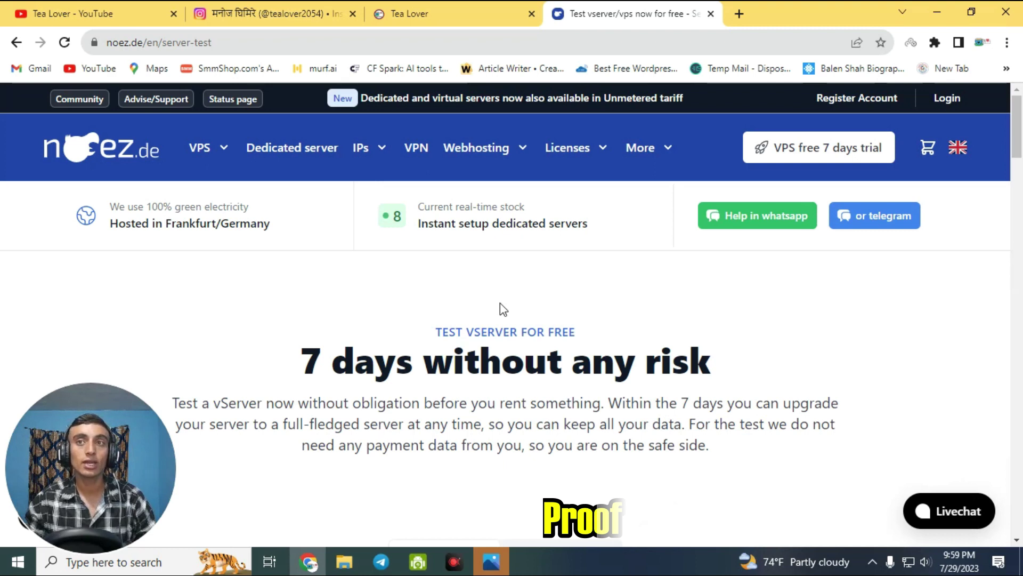
{"action": "scroll", "coordinate": [500, 303], "scroll_direction": "down", "scroll_amount": 5}
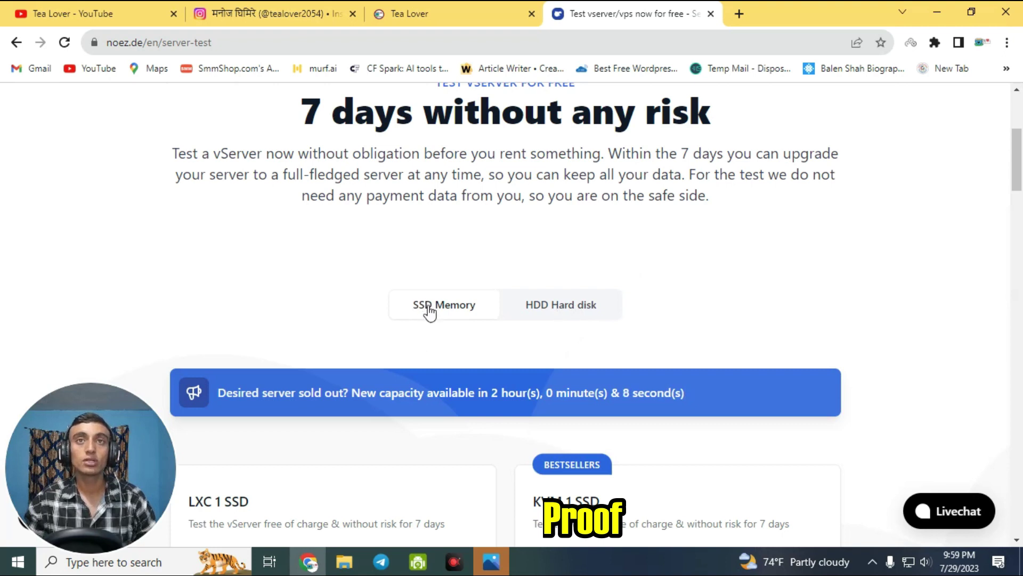
{"action": "scroll", "coordinate": [441, 290], "scroll_direction": "down", "scroll_amount": 3}
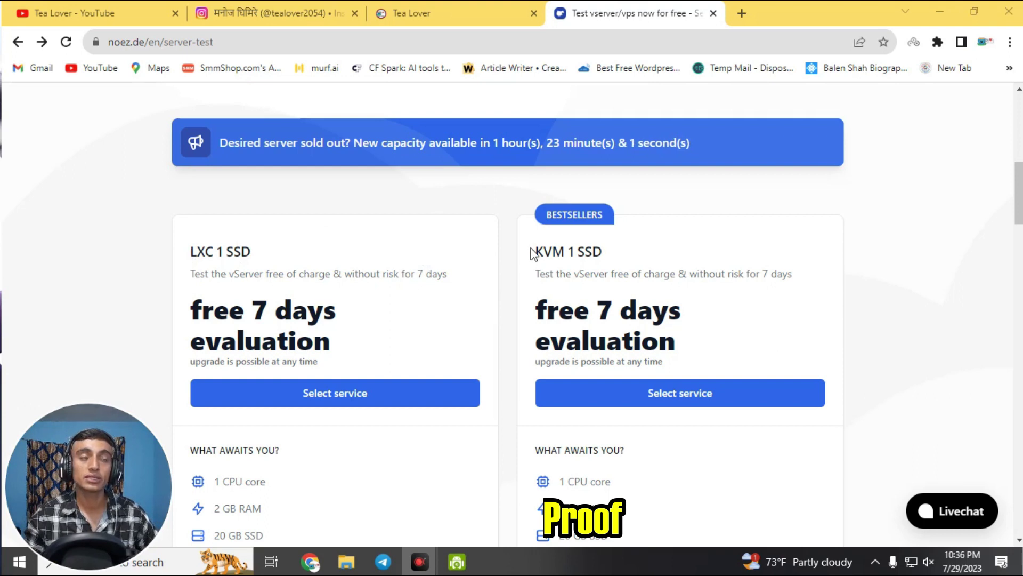
{"action": "scroll", "coordinate": [485, 199], "scroll_direction": "down", "scroll_amount": 2}
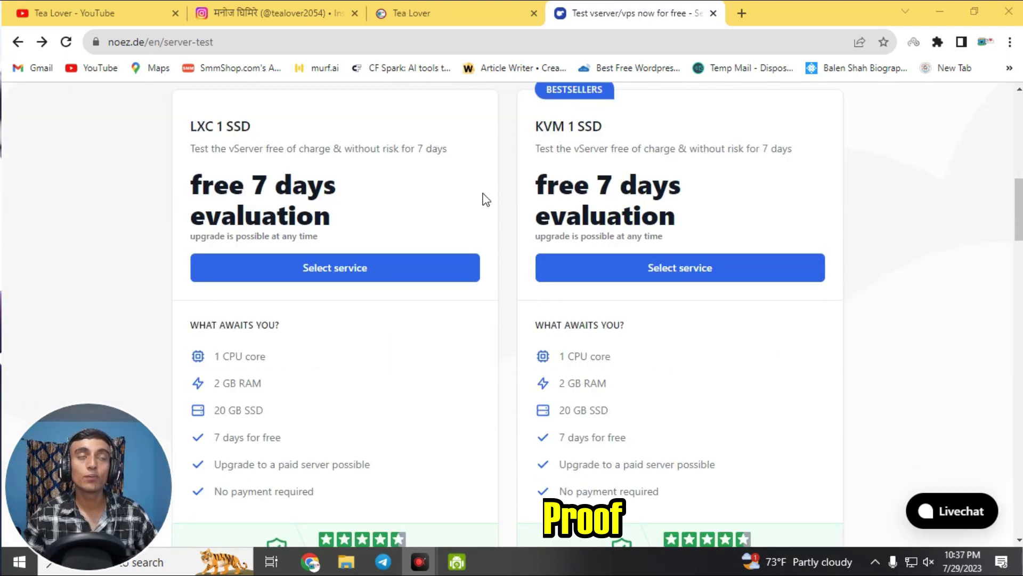
{"action": "scroll", "coordinate": [485, 199], "scroll_direction": "down", "scroll_amount": 2}
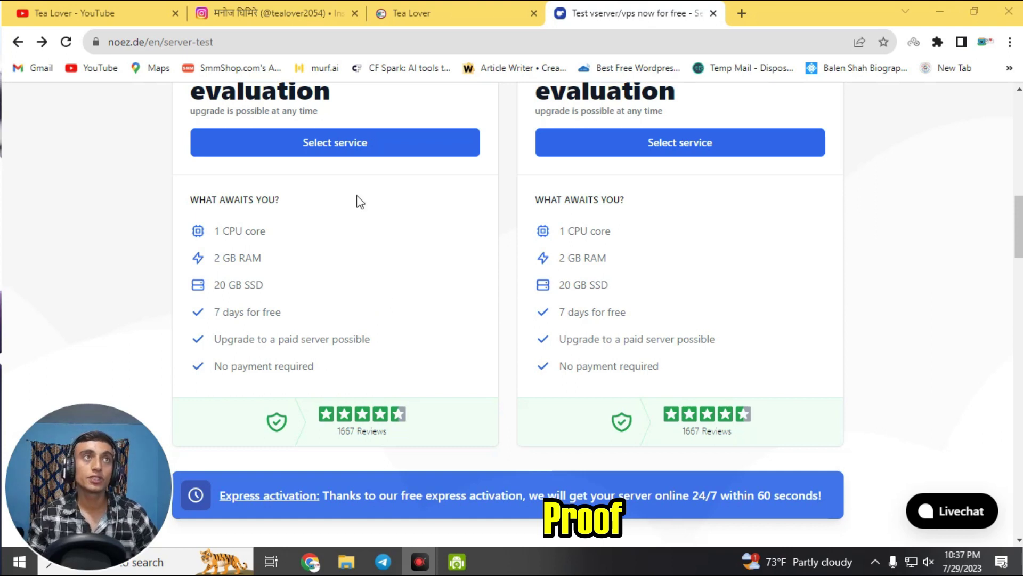
- Examine the LXC 1 SSD offer's CPU, RAM and payment conditions, highlighting each line
{"action": "left_click_drag", "start_coordinate": [219, 231], "coordinate": [283, 237]}
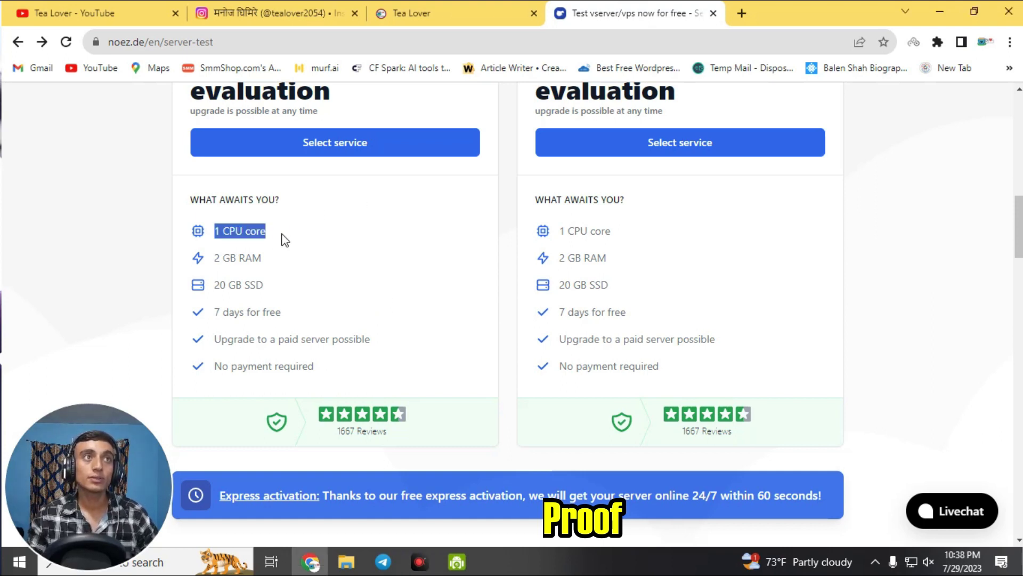
{"action": "left_click_drag", "start_coordinate": [217, 261], "coordinate": [266, 264]}
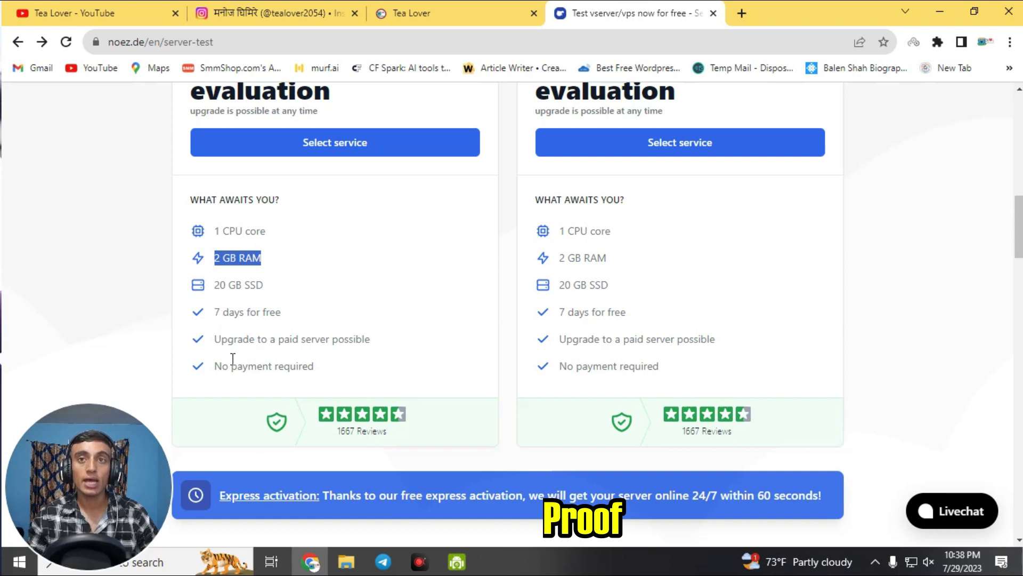
{"action": "left_click", "coordinate": [216, 371]}
{"action": "left_click_drag", "start_coordinate": [216, 370], "coordinate": [321, 372]}
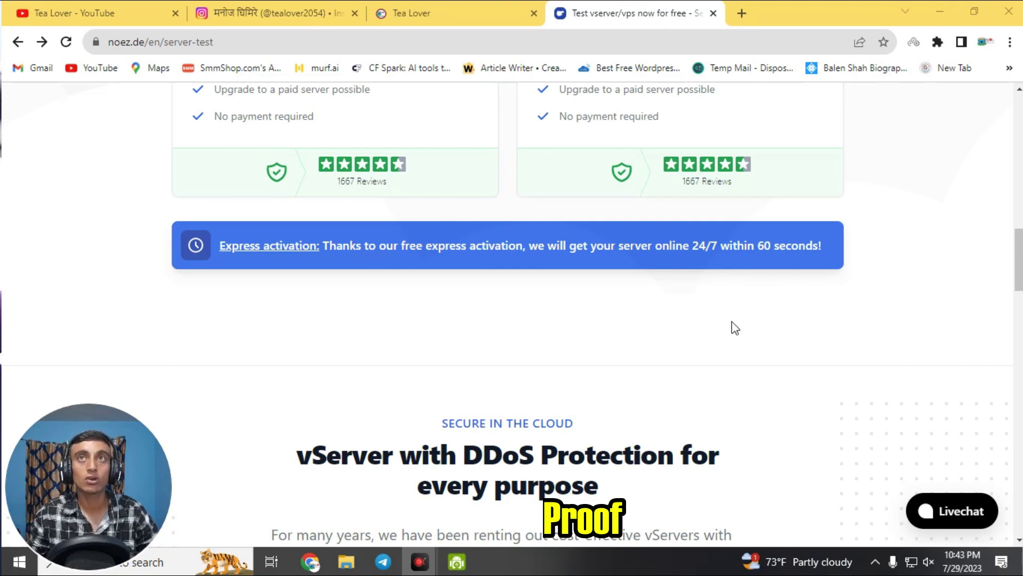
- Select the LXC 1 SSD service with the free 7 days evaluation
{"action": "scroll", "coordinate": [733, 326], "scroll_direction": "up", "scroll_amount": 2}
{"action": "scroll", "coordinate": [446, 310], "scroll_direction": "up", "scroll_amount": 6}
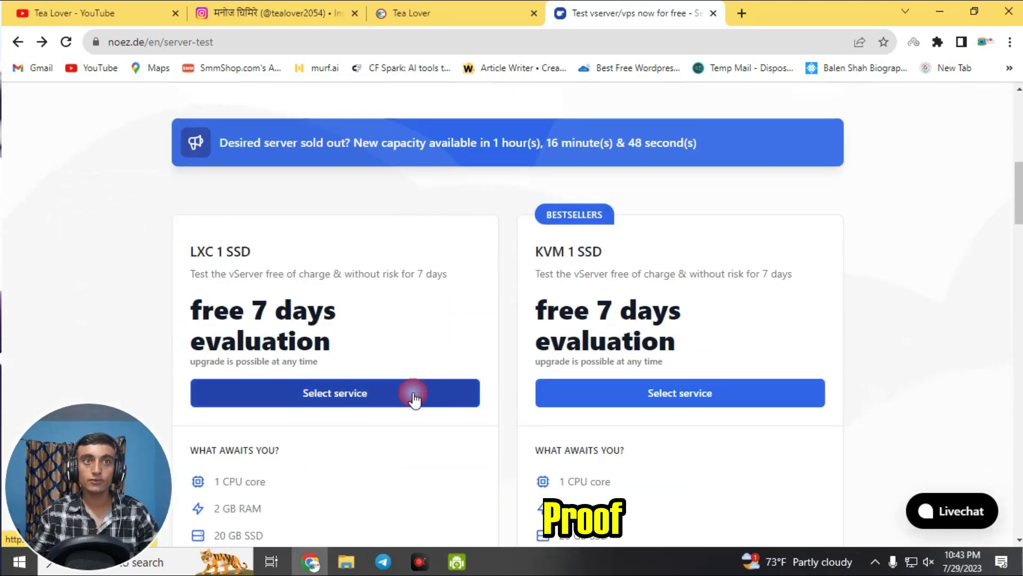
{"action": "left_click", "coordinate": [415, 400]}
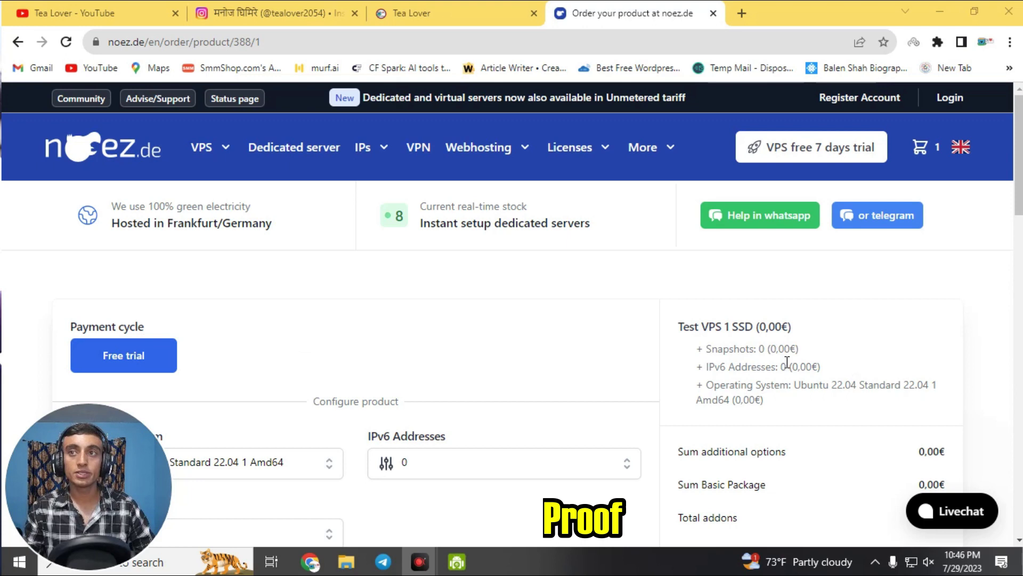
- Review the available operating systems for the test VPS and choose Ubuntu 22.04 Standard 22.04 1 Amd64
{"action": "scroll", "coordinate": [789, 363], "scroll_direction": "down", "scroll_amount": 2}
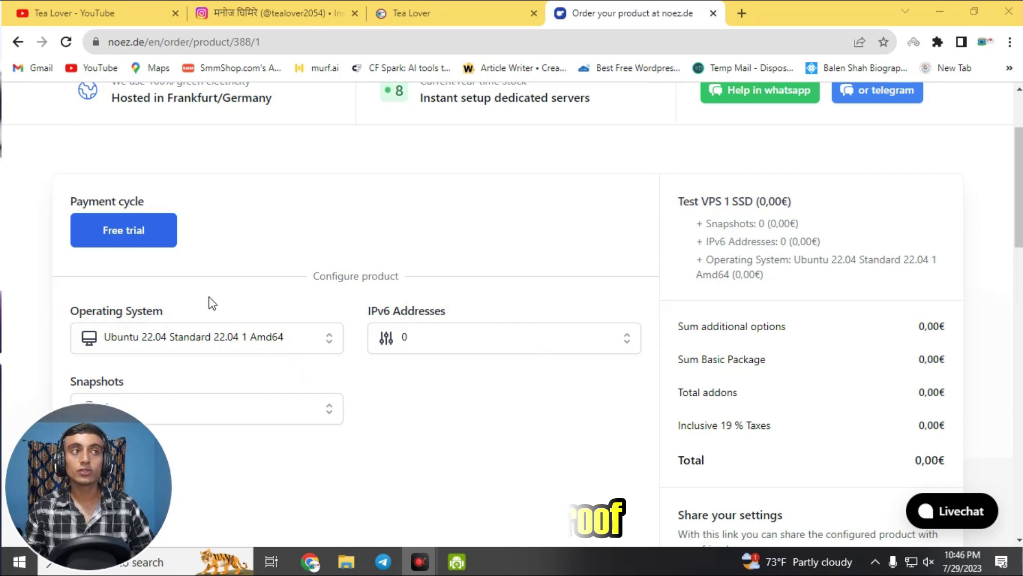
{"action": "left_click", "coordinate": [298, 343]}
{"action": "left_click", "coordinate": [298, 341]}
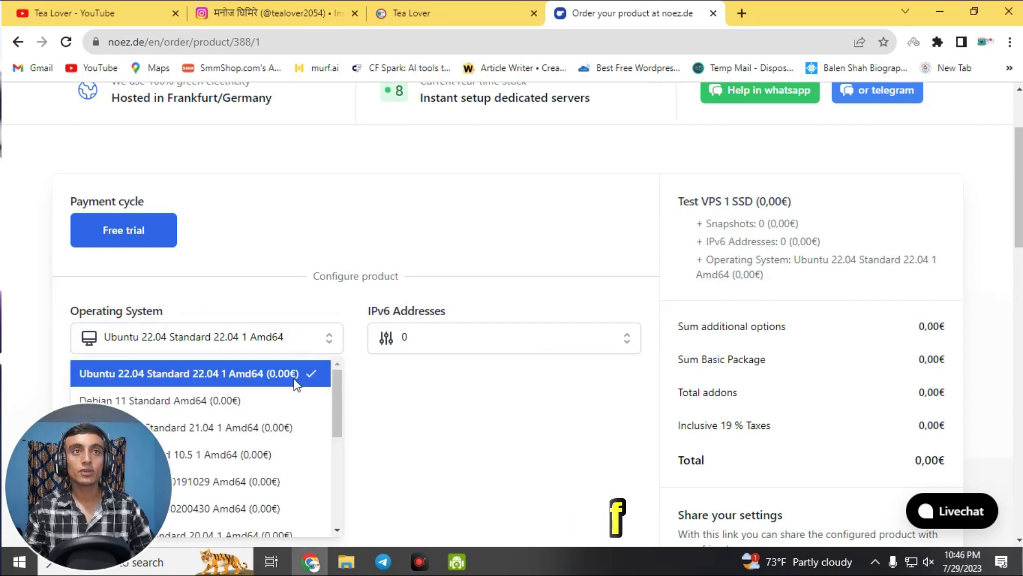
{"action": "scroll", "coordinate": [291, 421], "scroll_direction": "down", "scroll_amount": 4}
{"action": "scroll", "coordinate": [290, 425], "scroll_direction": "down", "scroll_amount": 6}
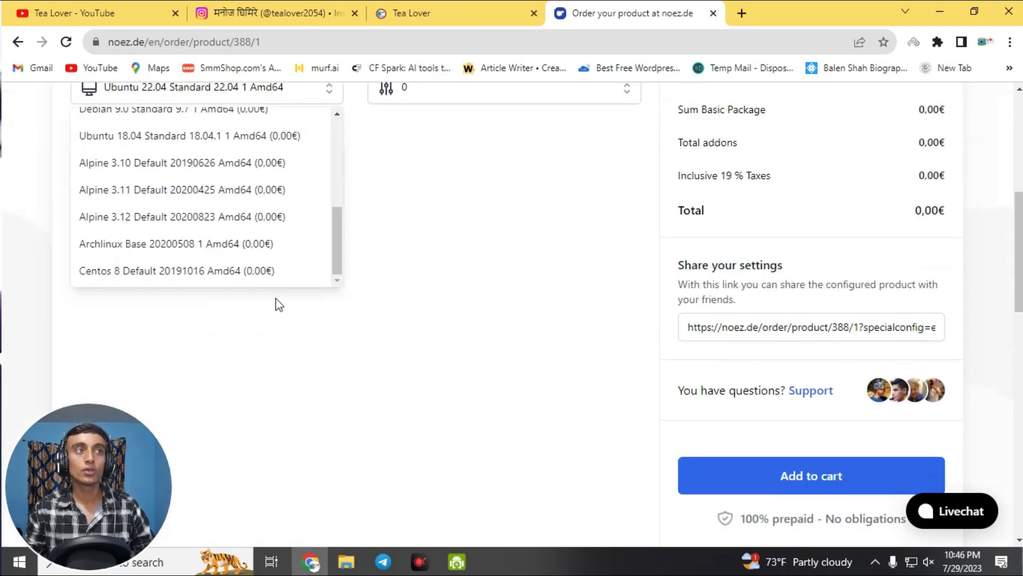
{"action": "scroll", "coordinate": [248, 258], "scroll_direction": "up", "scroll_amount": 5}
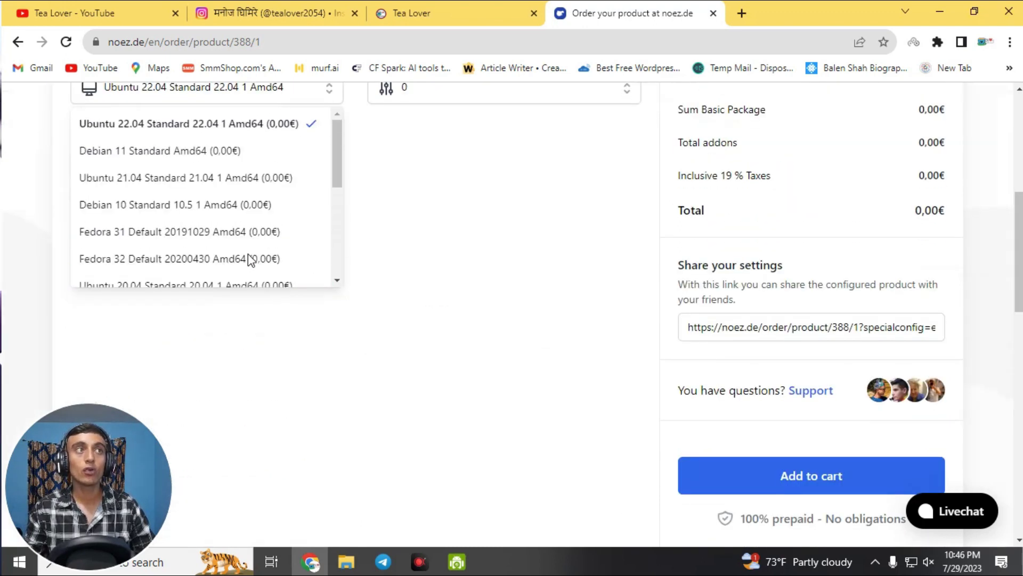
{"action": "scroll", "coordinate": [252, 256], "scroll_direction": "up", "scroll_amount": 2}
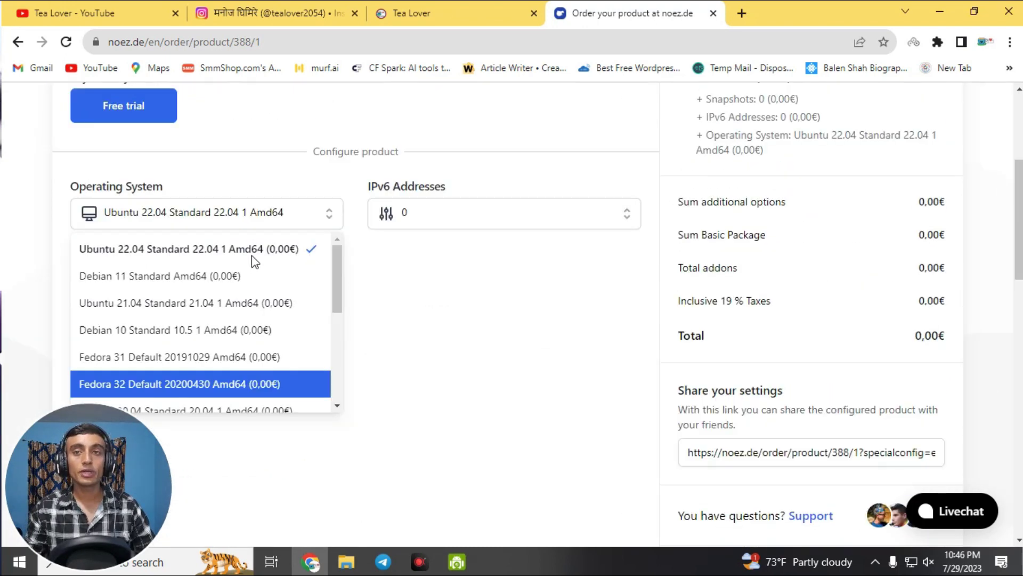
{"action": "left_click", "coordinate": [222, 248]}
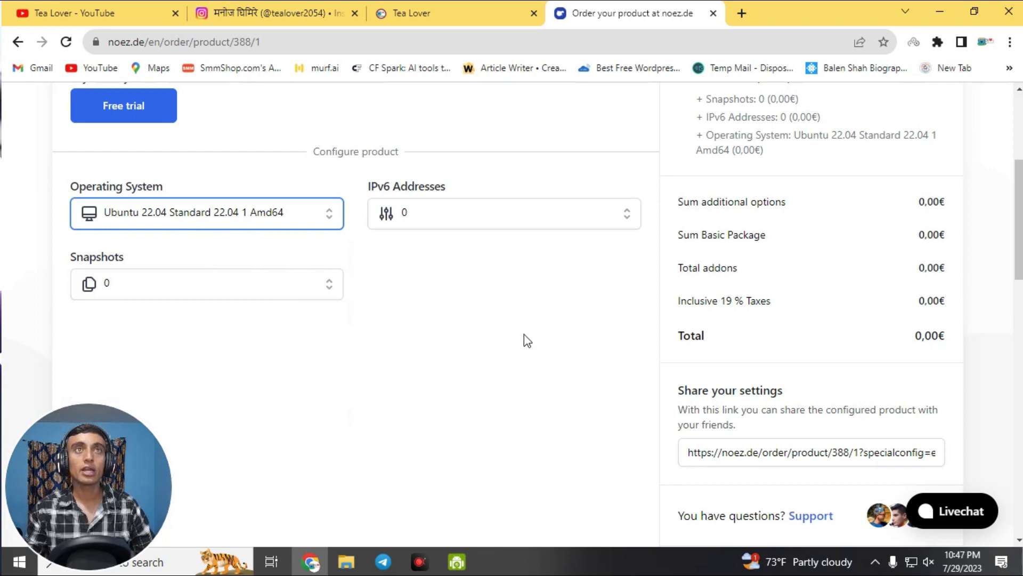
- Add the configured Test VPS 1 SSD to the cart and check the product total in the order summary
{"action": "scroll", "coordinate": [580, 343], "scroll_direction": "up", "scroll_amount": 2}
{"action": "scroll", "coordinate": [625, 348], "scroll_direction": "down", "scroll_amount": 7}
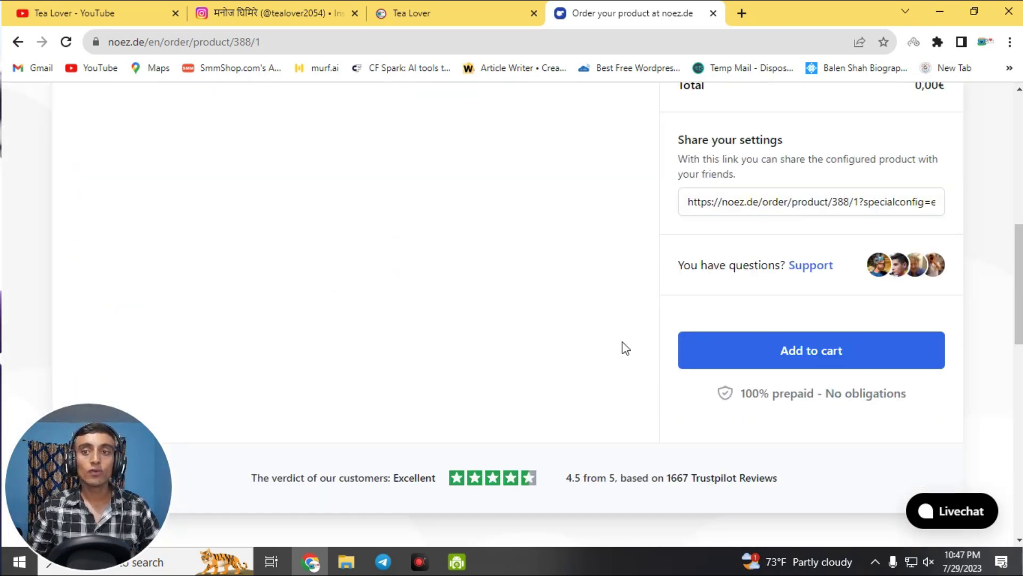
{"action": "left_click", "coordinate": [713, 362]}
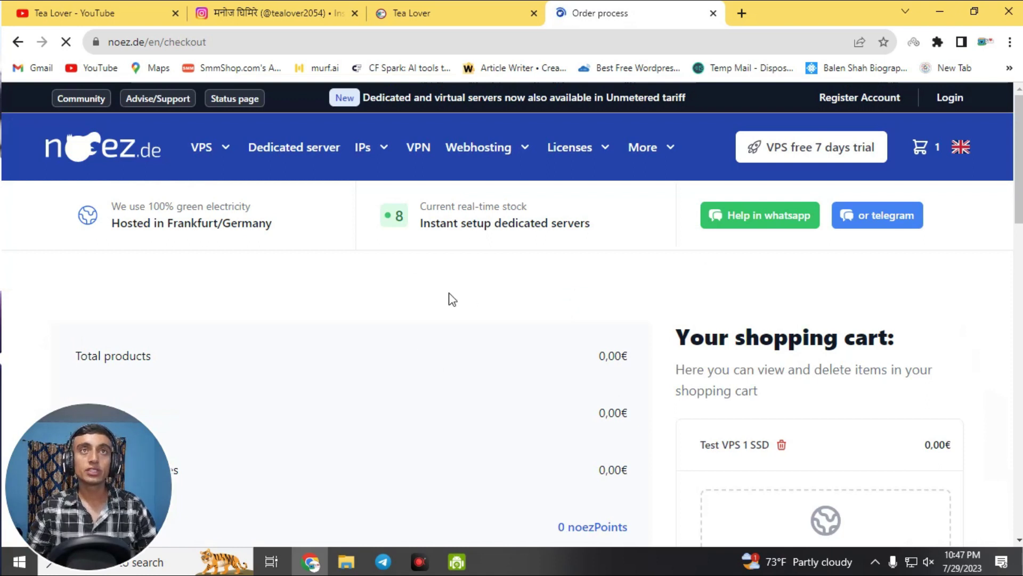
{"action": "scroll", "coordinate": [411, 305], "scroll_direction": "down", "scroll_amount": 2}
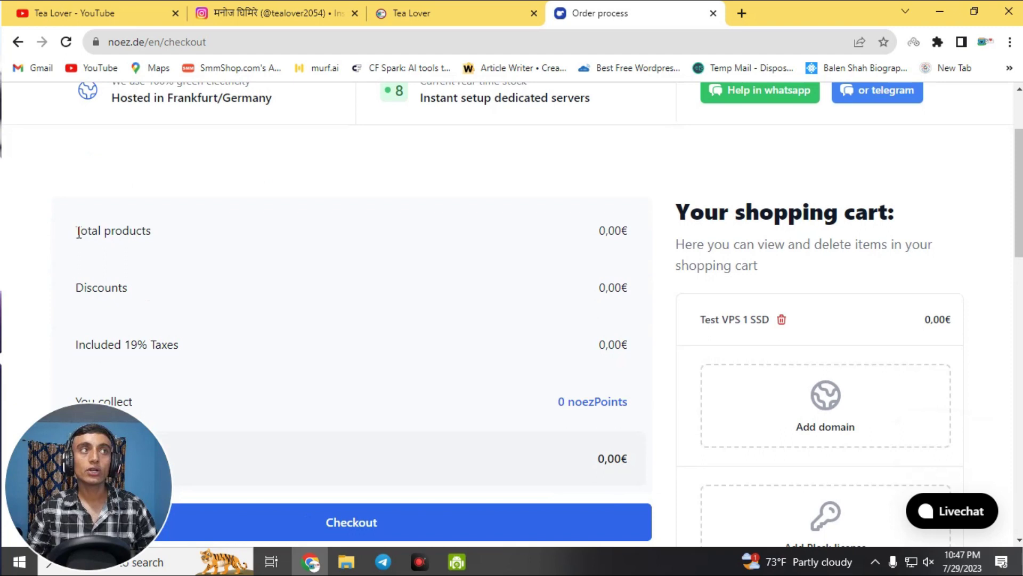
{"action": "left_click_drag", "start_coordinate": [591, 233], "coordinate": [635, 231]}
{"action": "left_click", "coordinate": [608, 262]}
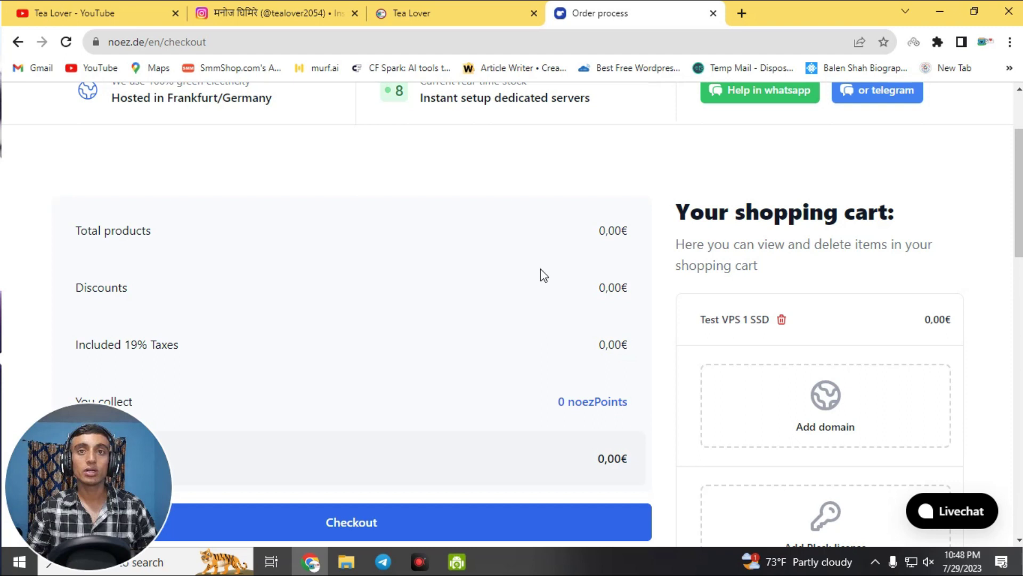
- Proceed to checkout and sign in to noez.de with the first listed Google account
{"action": "scroll", "coordinate": [541, 269], "scroll_direction": "down", "scroll_amount": 2}
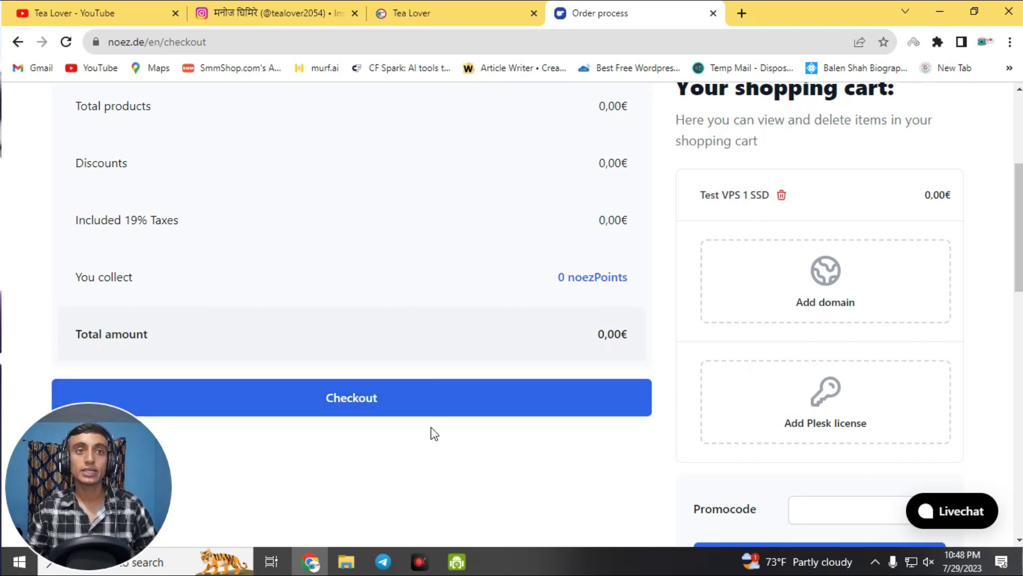
{"action": "left_click", "coordinate": [472, 414]}
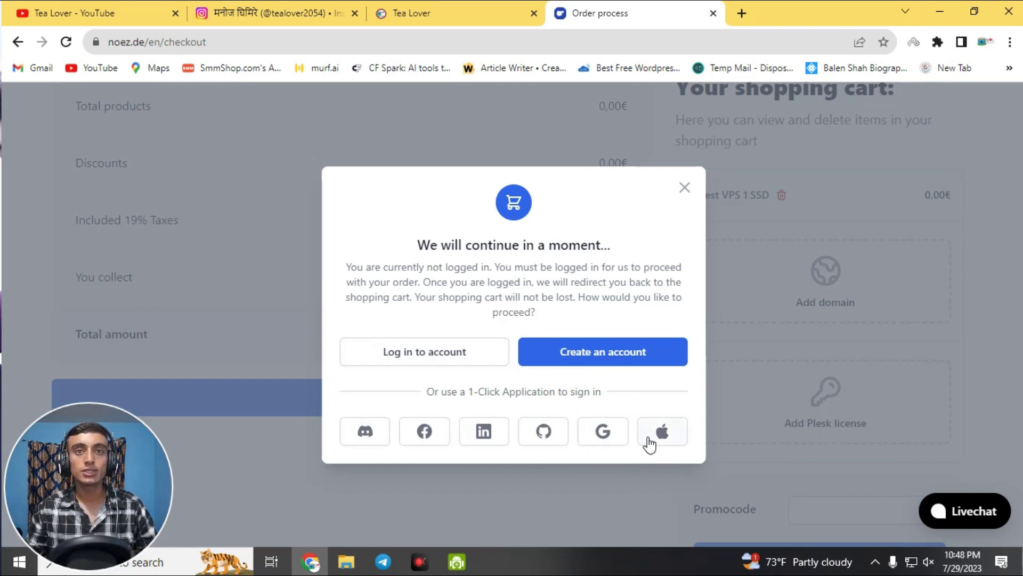
{"action": "left_click", "coordinate": [603, 432]}
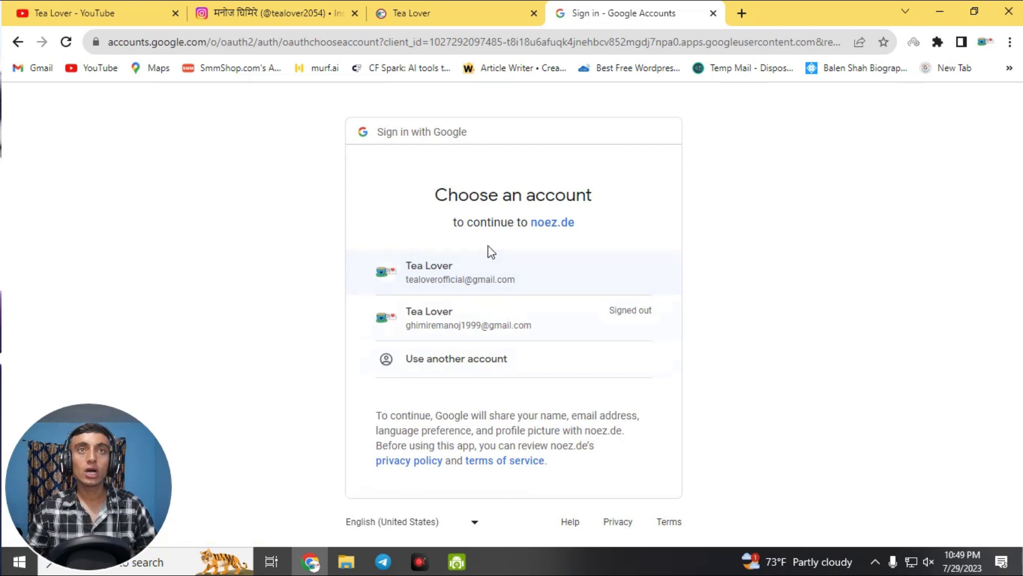
{"action": "left_click", "coordinate": [517, 288]}
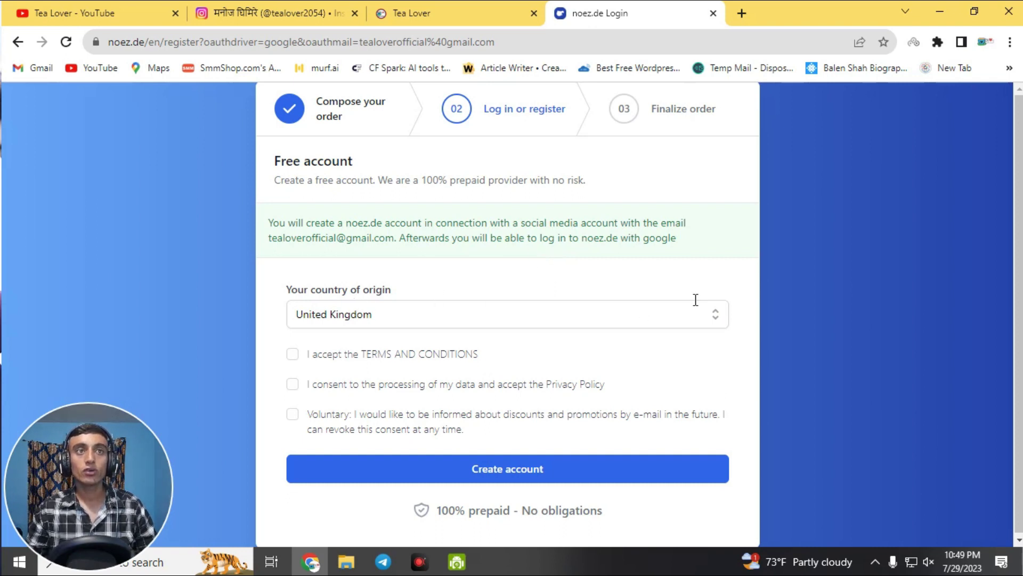
- Create the free account with United Kingdom as country, accepting the terms and conditions, the privacy policy and promotional e-mails
{"action": "left_click", "coordinate": [699, 316]}
{"action": "left_click_drag", "start_coordinate": [373, 314], "coordinate": [285, 313]}
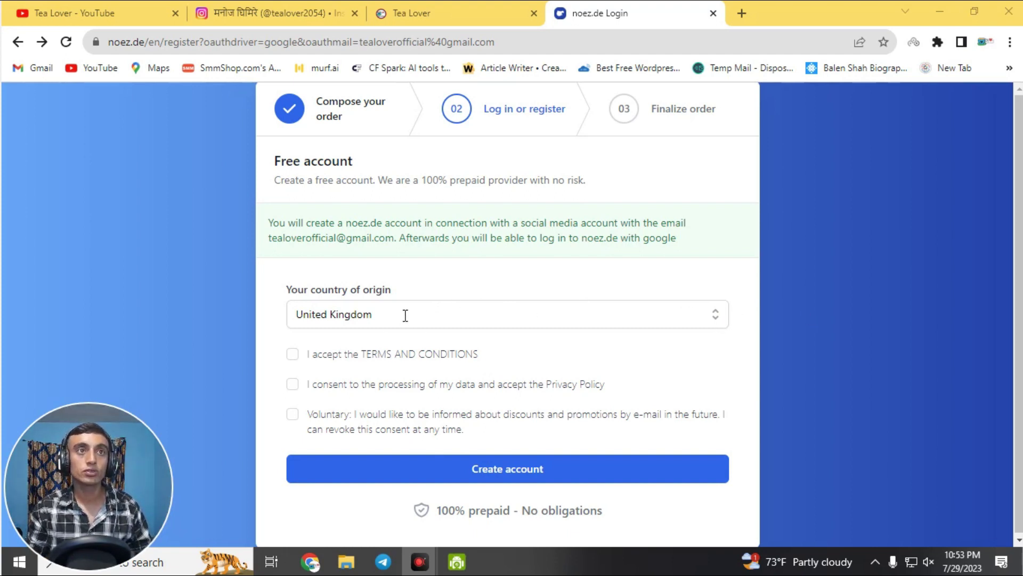
{"action": "left_click", "coordinate": [292, 354]}
{"action": "left_click", "coordinate": [293, 384]}
{"action": "left_click", "coordinate": [292, 414]}
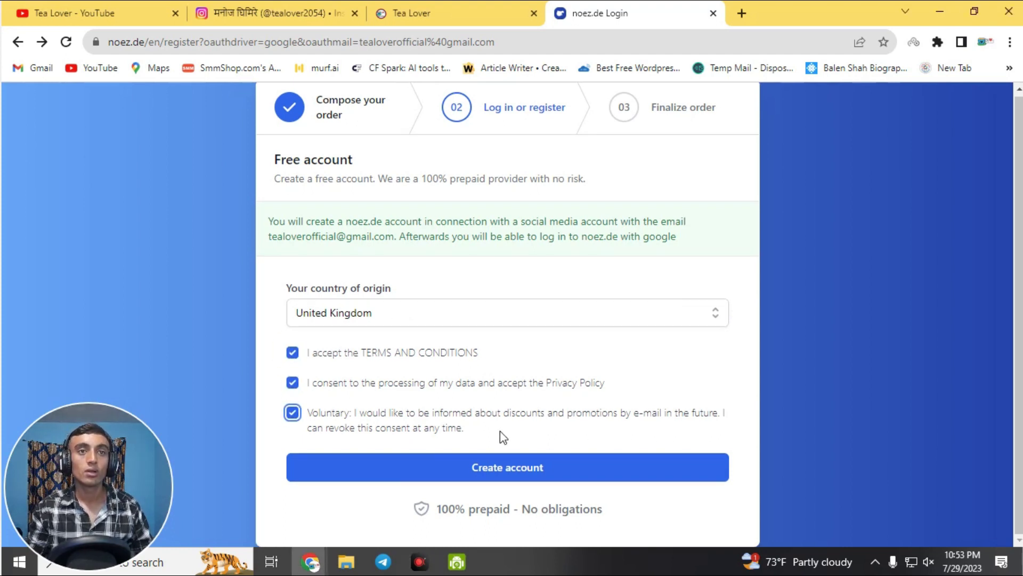
{"action": "left_click", "coordinate": [429, 469]}
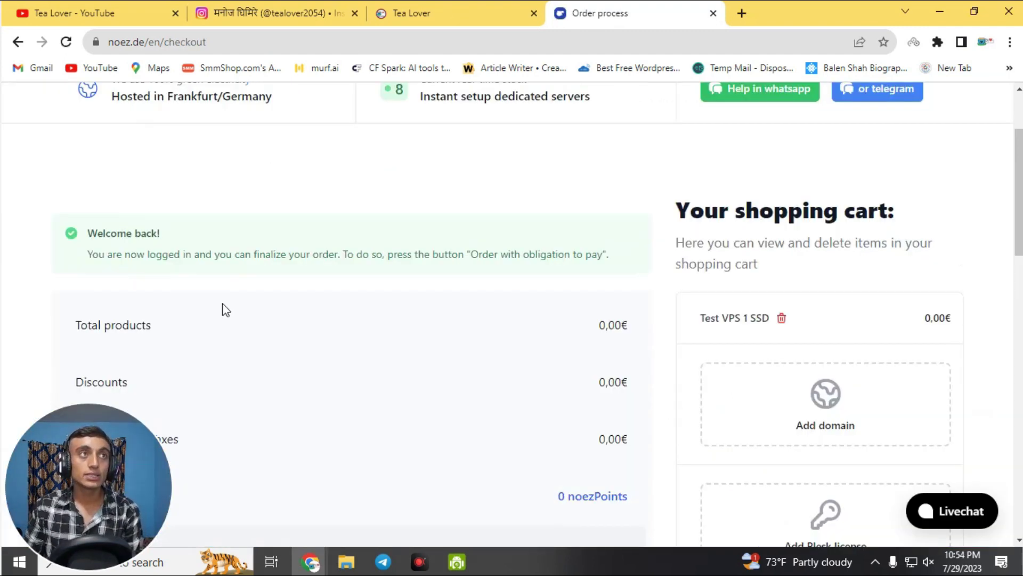
- Accept the order's terms, data processing and early contract execution conditions, and check out the Test VPS 1 SSD
{"action": "scroll", "coordinate": [231, 280], "scroll_direction": "down", "scroll_amount": 5}
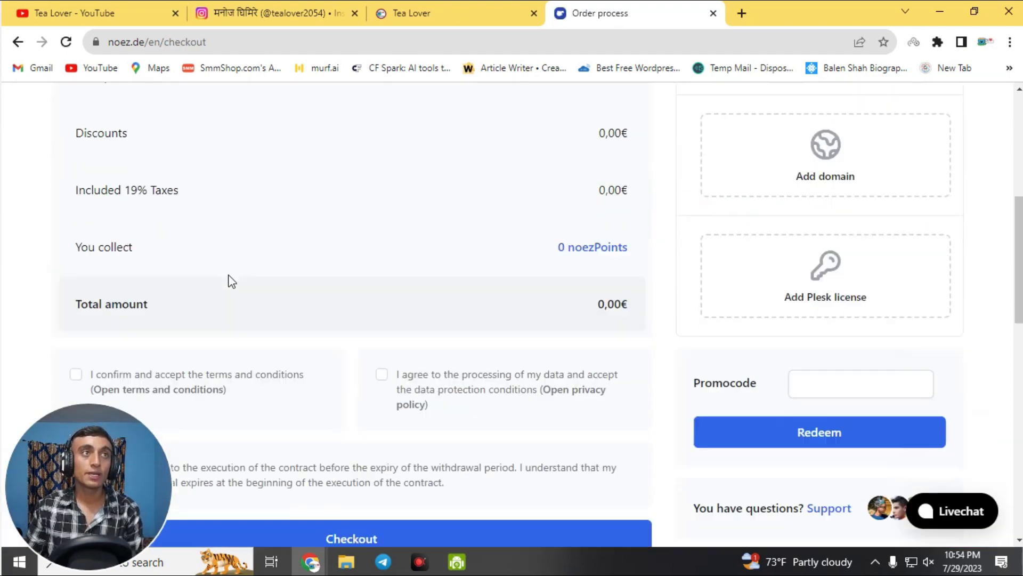
{"action": "scroll", "coordinate": [231, 280], "scroll_direction": "down", "scroll_amount": 5}
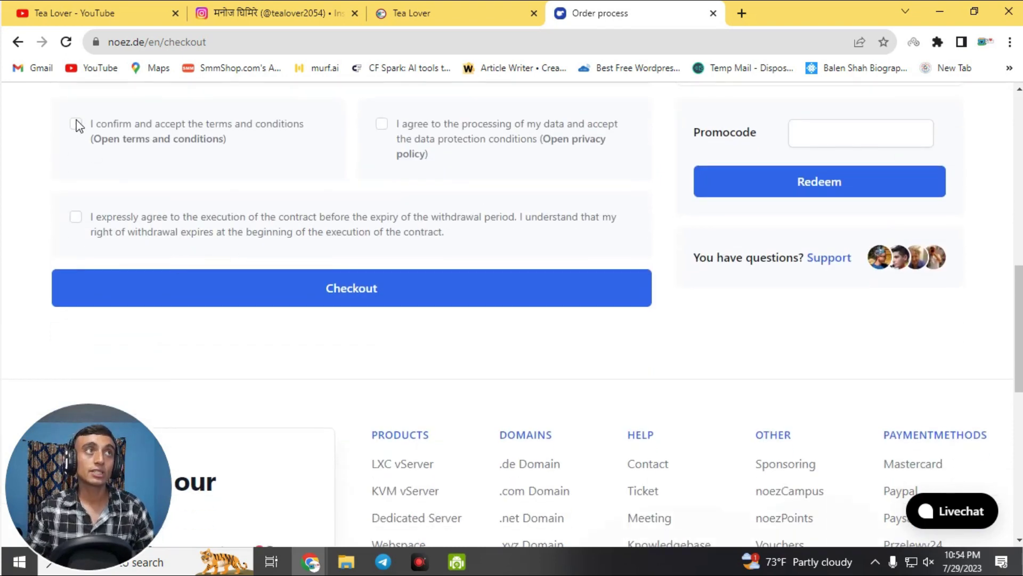
{"action": "left_click", "coordinate": [76, 126]}
{"action": "left_click", "coordinate": [76, 216]}
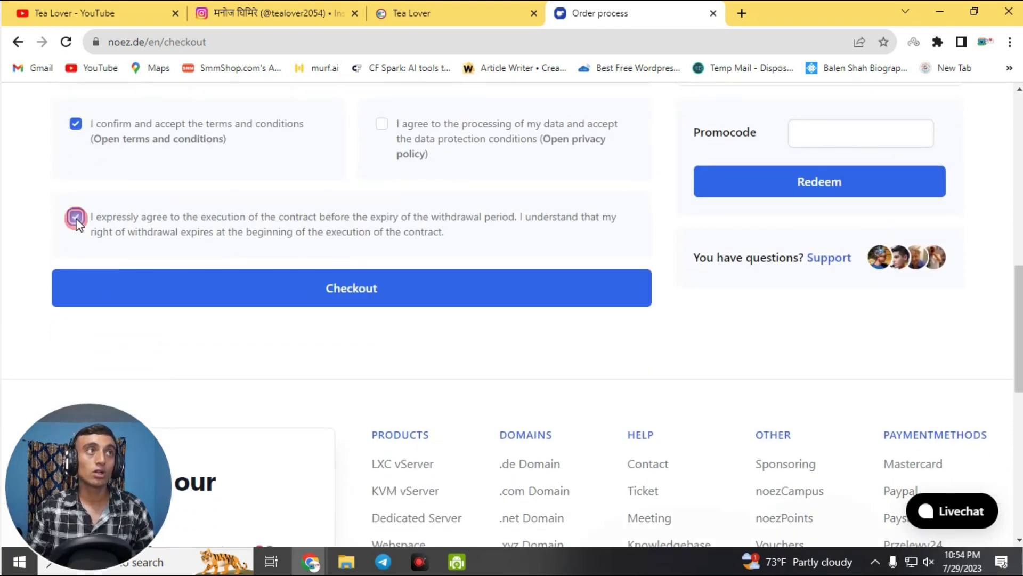
{"action": "left_click", "coordinate": [381, 124]}
{"action": "left_click", "coordinate": [372, 285]}
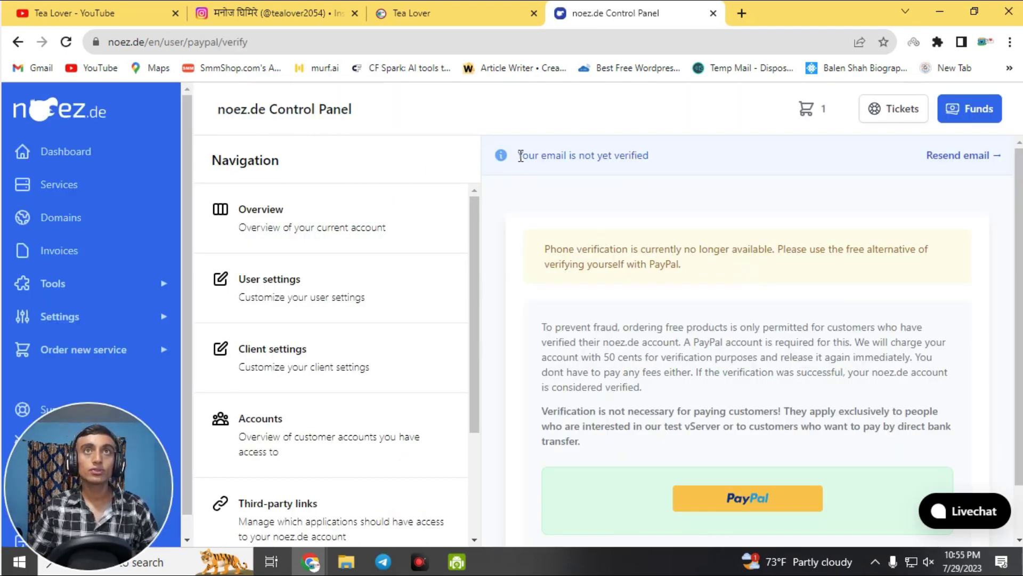
- Open Gmail in a new tab and verify the account's e-mail address through the link in the noez GmbH message
{"action": "left_click_drag", "start_coordinate": [535, 156], "coordinate": [653, 161]}
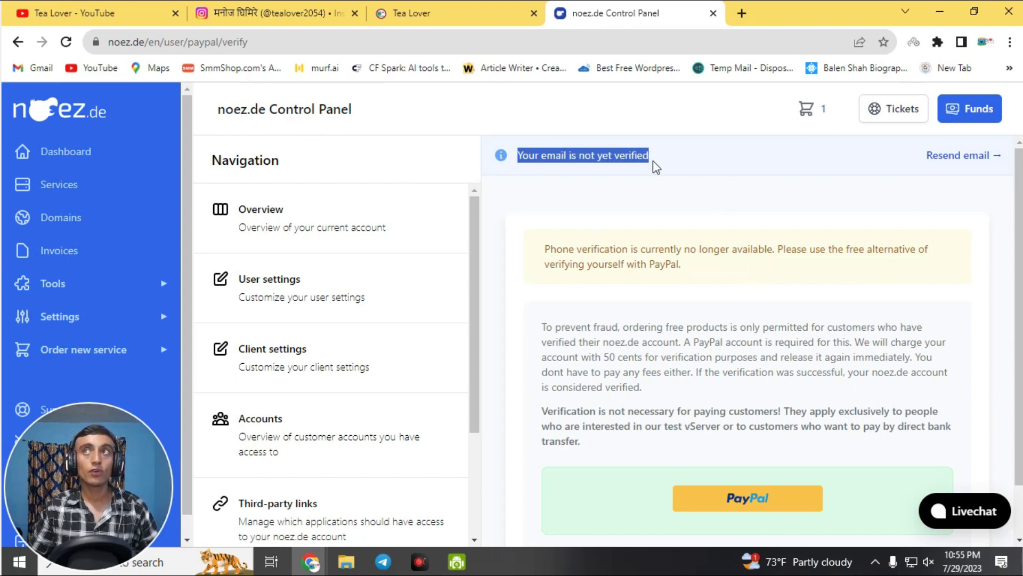
{"action": "left_click", "coordinate": [744, 8]}
{"action": "left_click", "coordinate": [41, 67]}
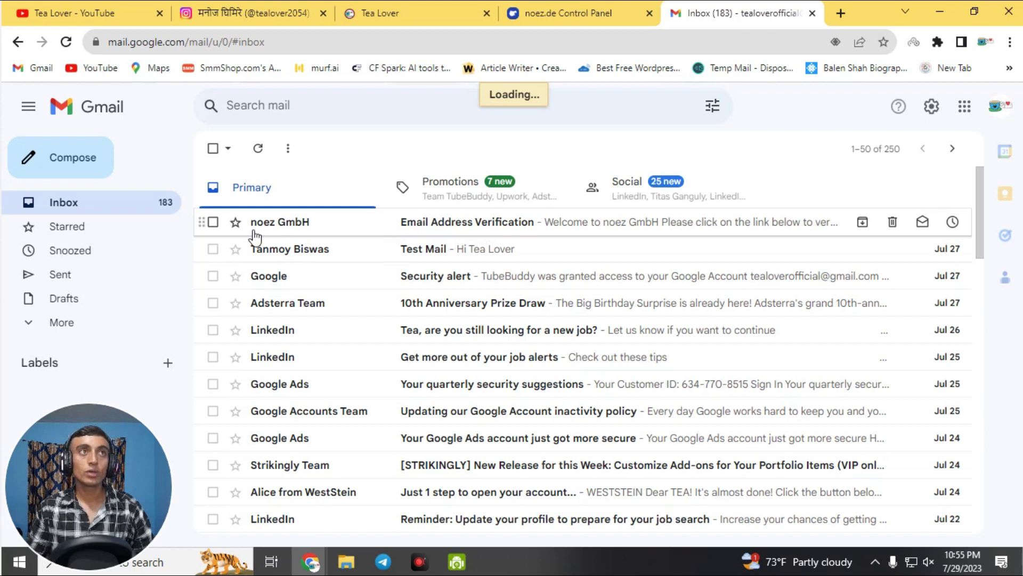
{"action": "left_click", "coordinate": [424, 234]}
{"action": "scroll", "coordinate": [509, 322], "scroll_direction": "down", "scroll_amount": 5}
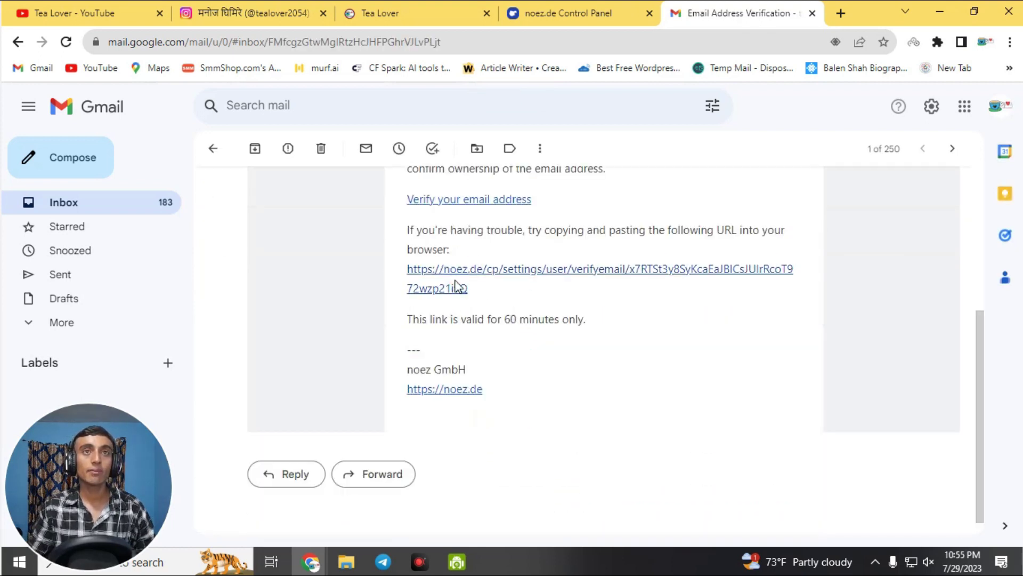
{"action": "left_click", "coordinate": [449, 271]}
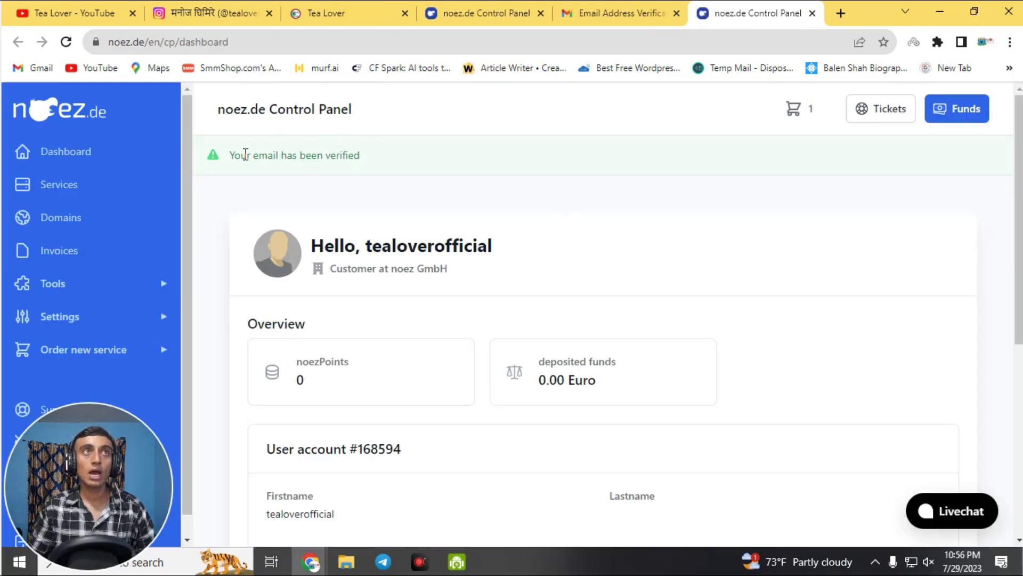
{"action": "left_click_drag", "start_coordinate": [247, 155], "coordinate": [378, 160]}
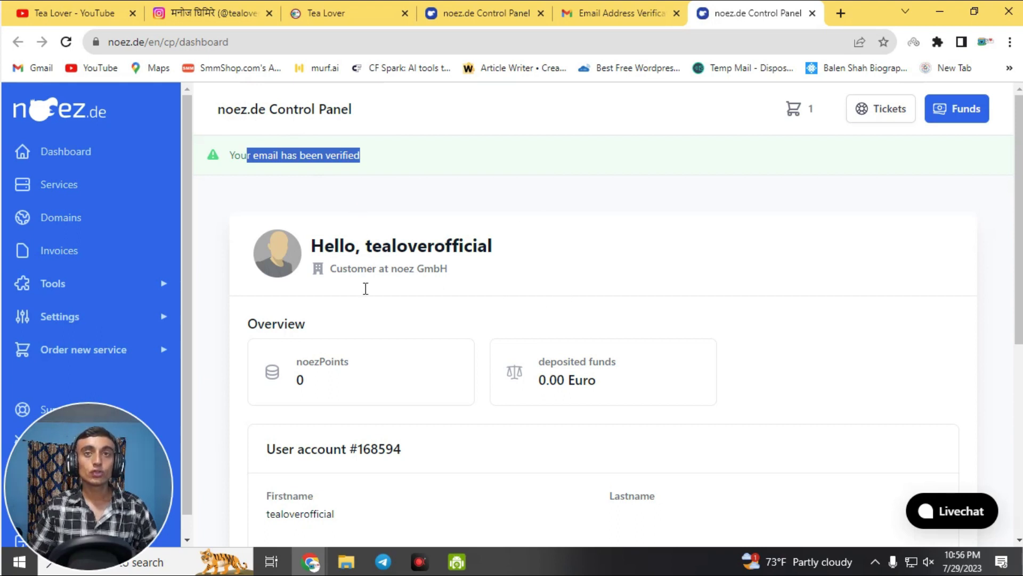
- Check the account's active services and complete the order for the Test VPS 1 SSD in the cart
{"action": "left_click", "coordinate": [83, 187]}
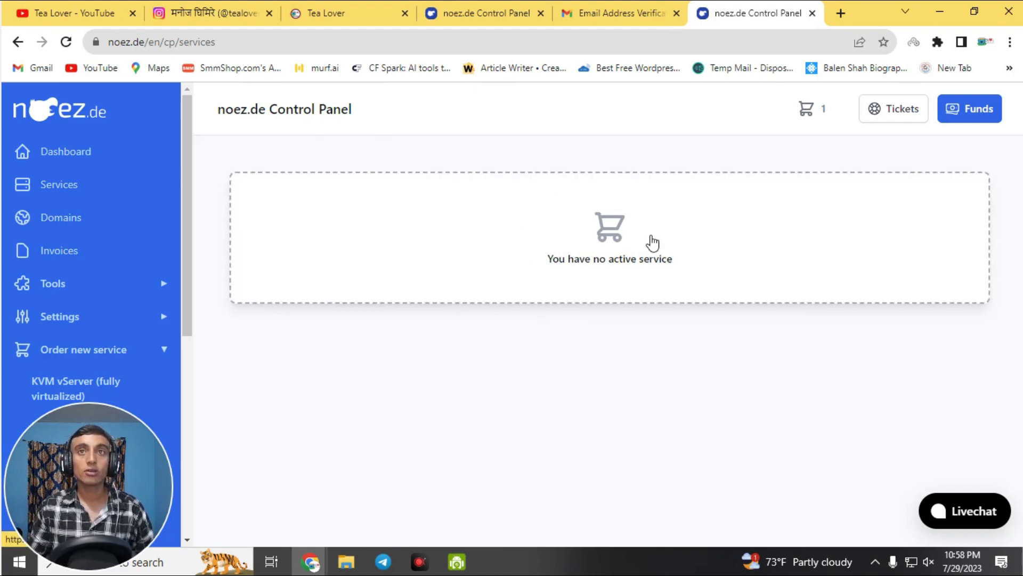
{"action": "left_click", "coordinate": [807, 111]}
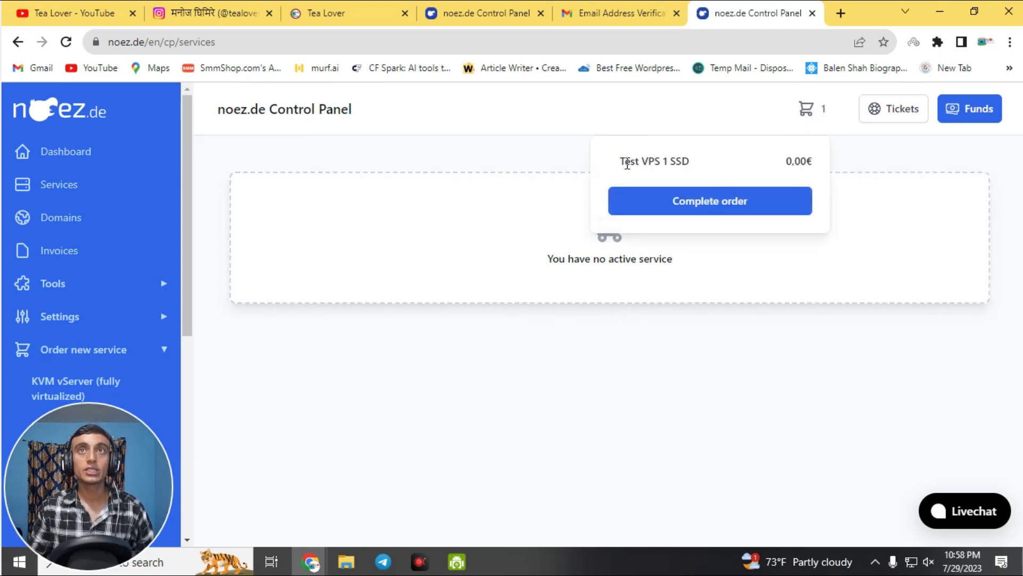
{"action": "left_click_drag", "start_coordinate": [623, 163], "coordinate": [699, 166]}
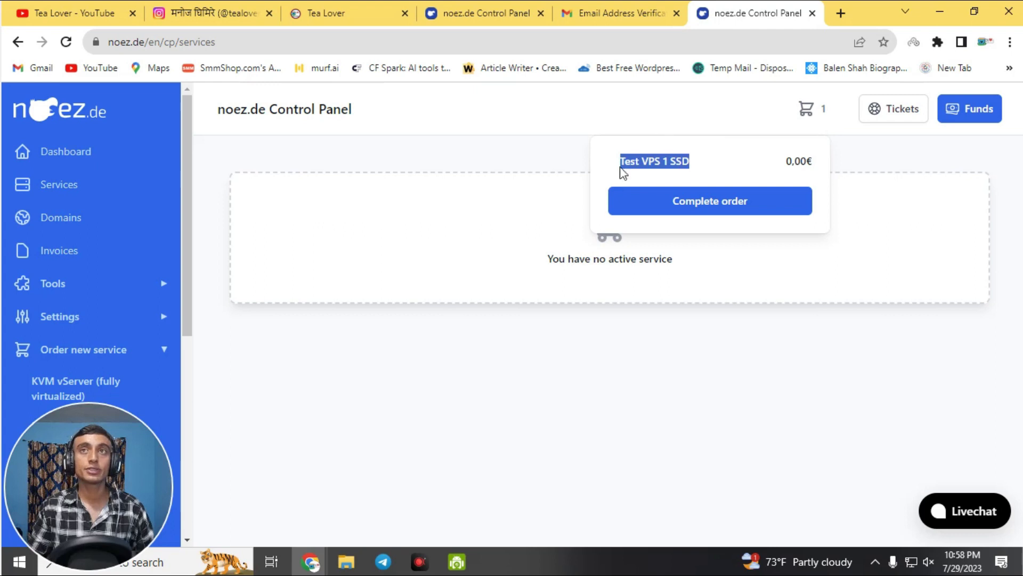
{"action": "left_click", "coordinate": [713, 204]}
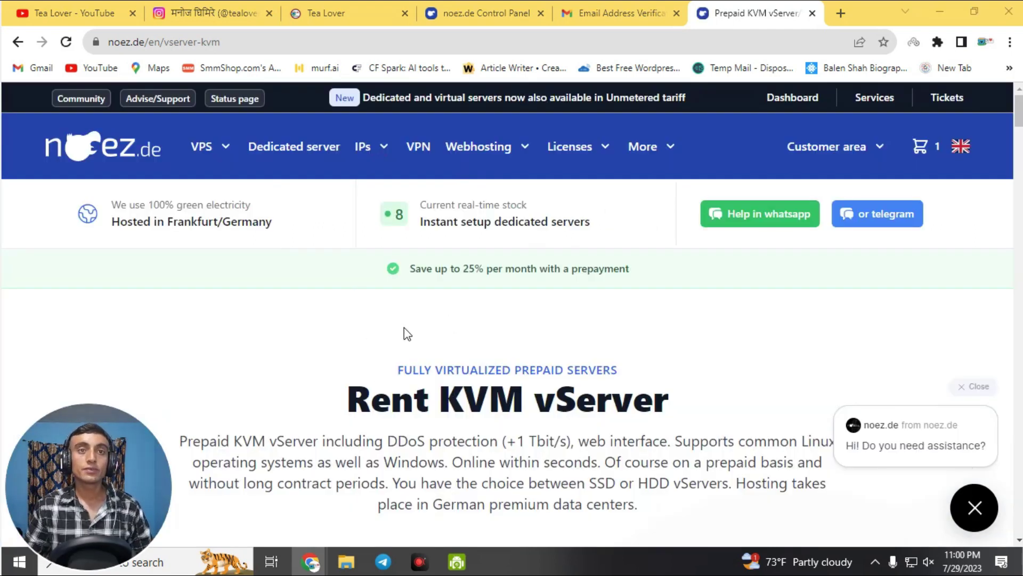
- Open the 7-day free server test offer from the VPS products and read the notice on phone and PayPal verification
{"action": "left_click", "coordinate": [221, 155]}
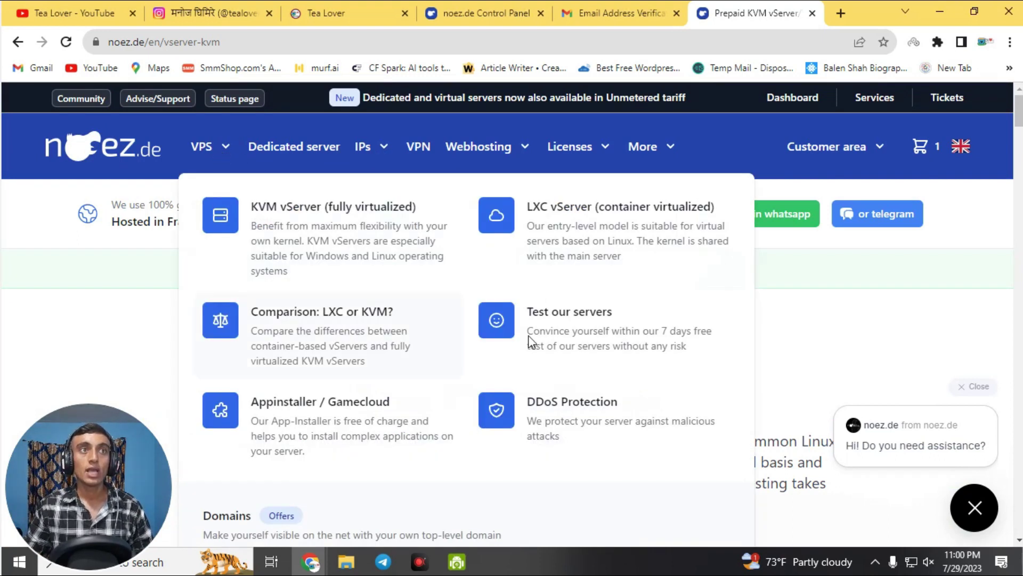
{"action": "left_click", "coordinate": [576, 318]}
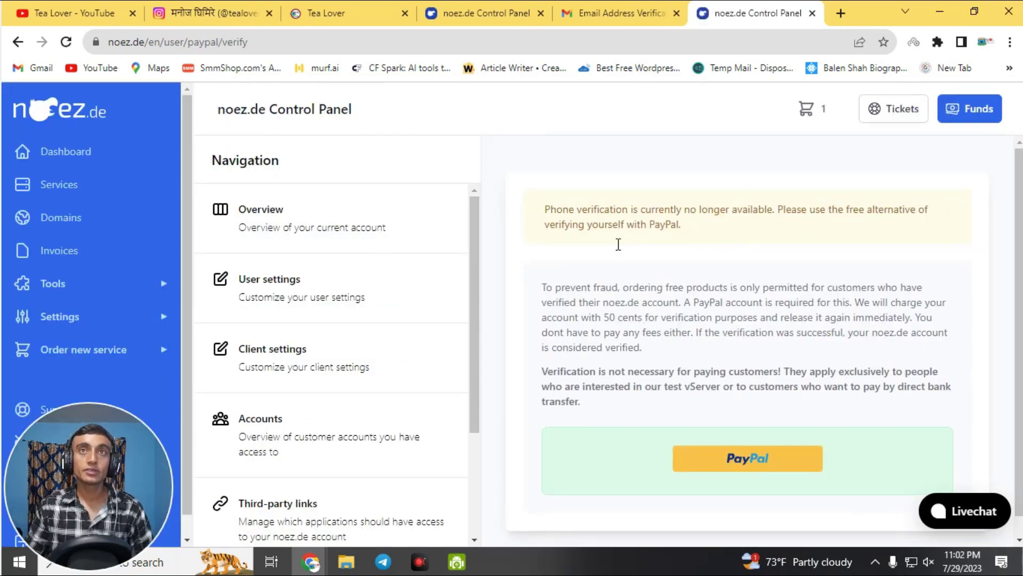
{"action": "left_click_drag", "start_coordinate": [546, 209], "coordinate": [707, 213]}
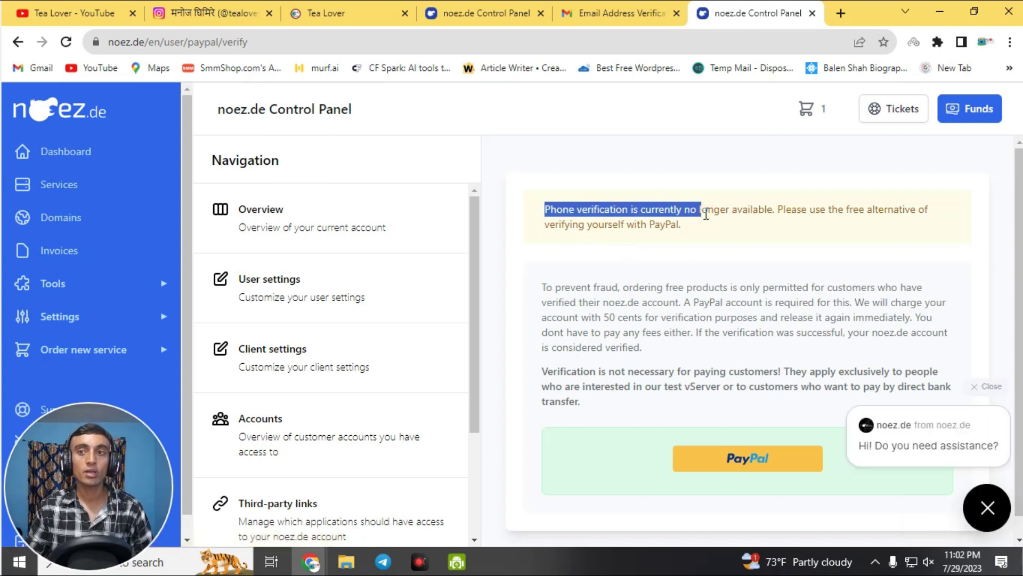
{"action": "left_click", "coordinate": [687, 240]}
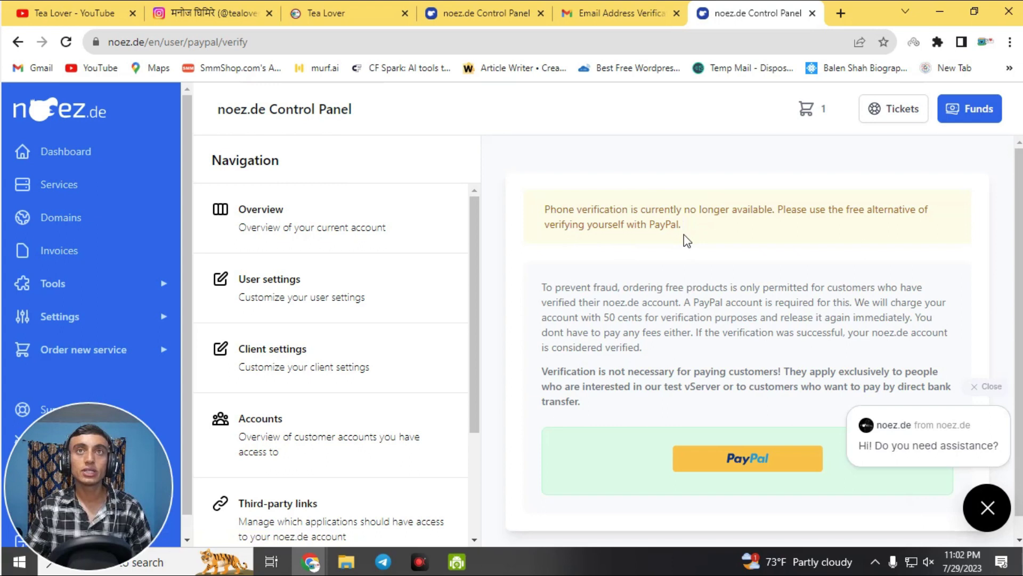
{"action": "left_click_drag", "start_coordinate": [546, 213], "coordinate": [632, 209]}
{"action": "left_click", "coordinate": [602, 205]}
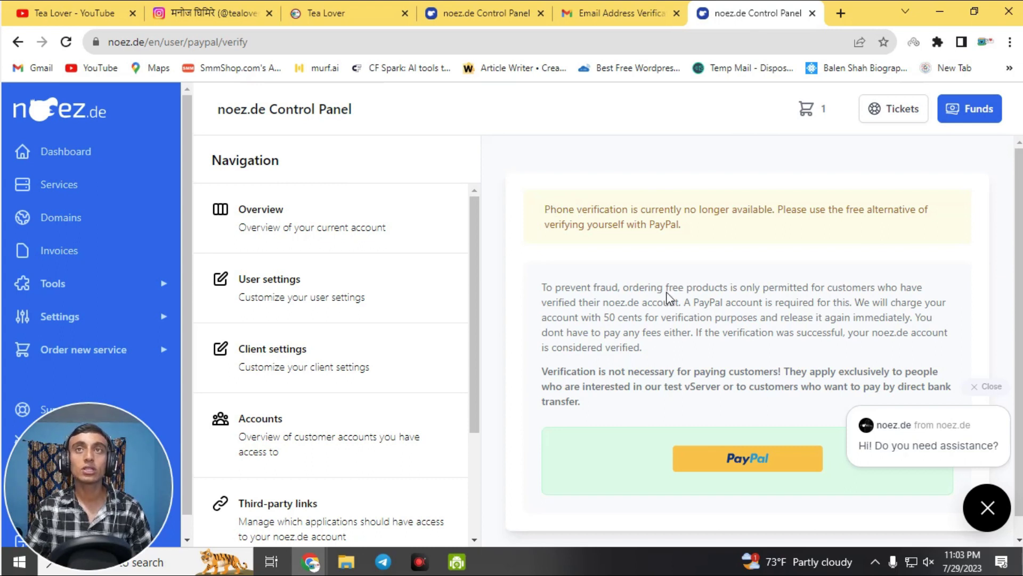
- Read the PayPal verification requirement for free products and check the banks and cards section of the PayPal account summary
{"action": "left_click_drag", "start_coordinate": [651, 225], "coordinate": [688, 228]}
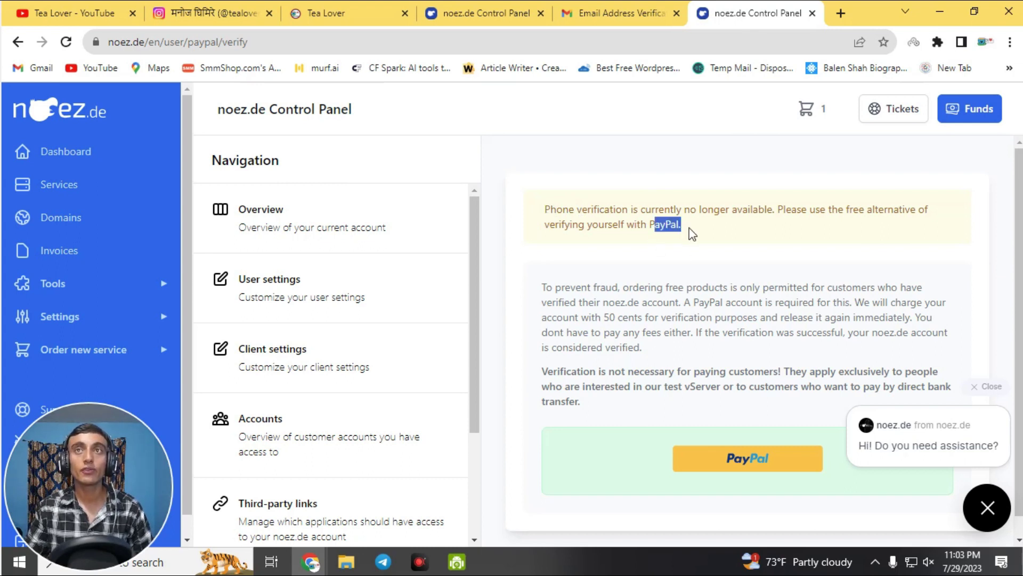
{"action": "left_click", "coordinate": [662, 238]}
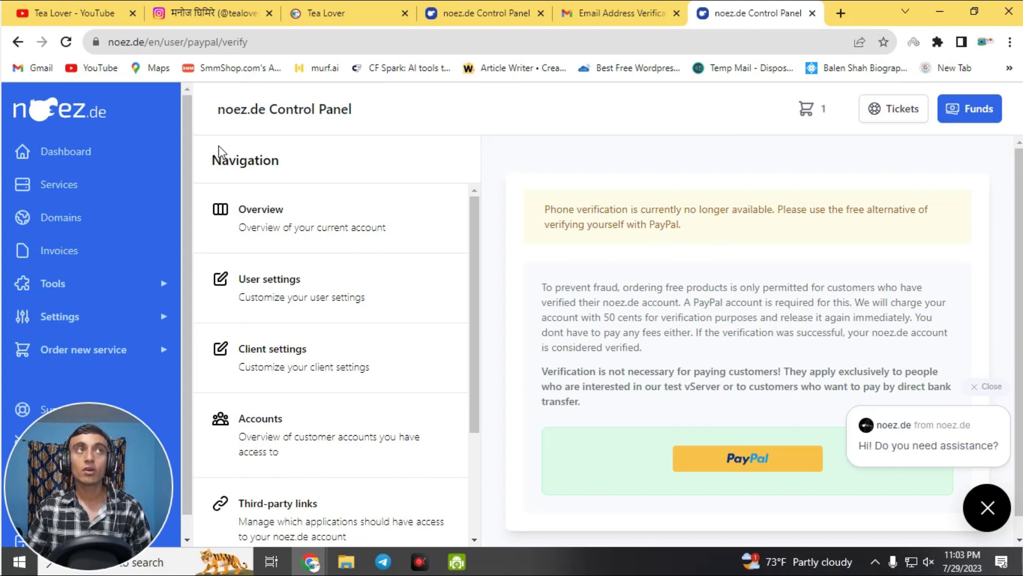
{"action": "scroll", "coordinate": [690, 369], "scroll_direction": "down", "scroll_amount": 1}
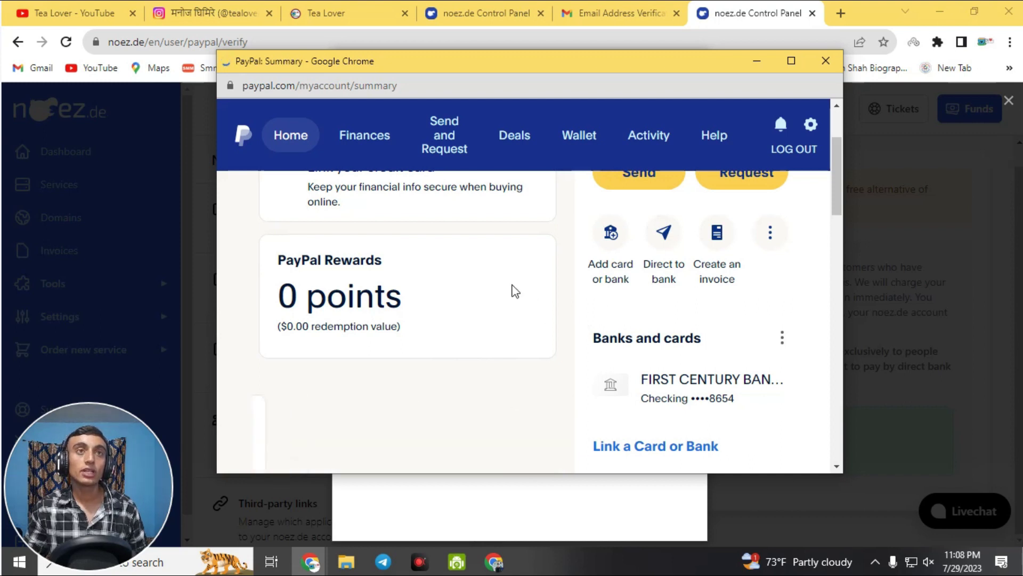
{"action": "scroll", "coordinate": [575, 301], "scroll_direction": "down", "scroll_amount": 2}
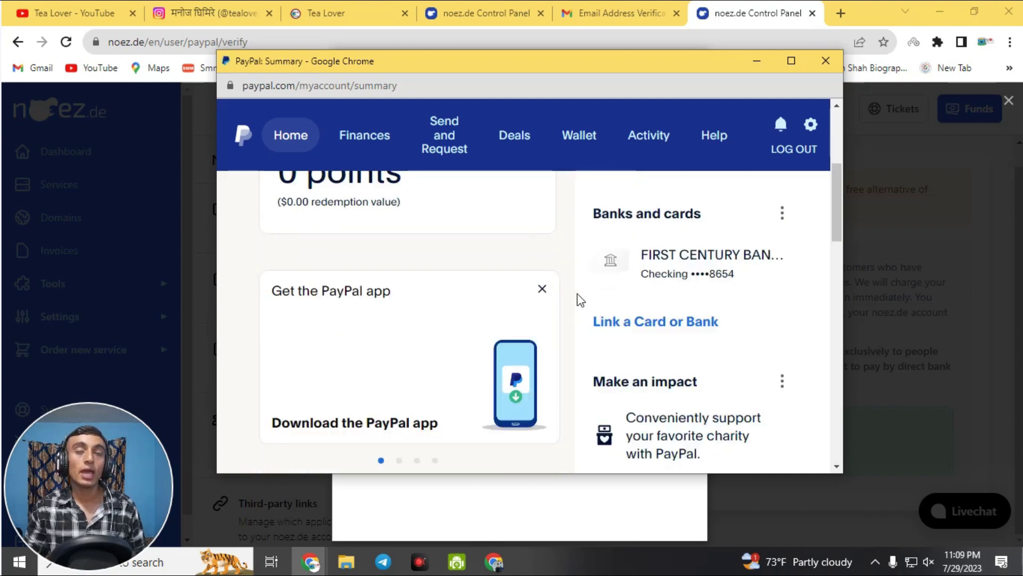
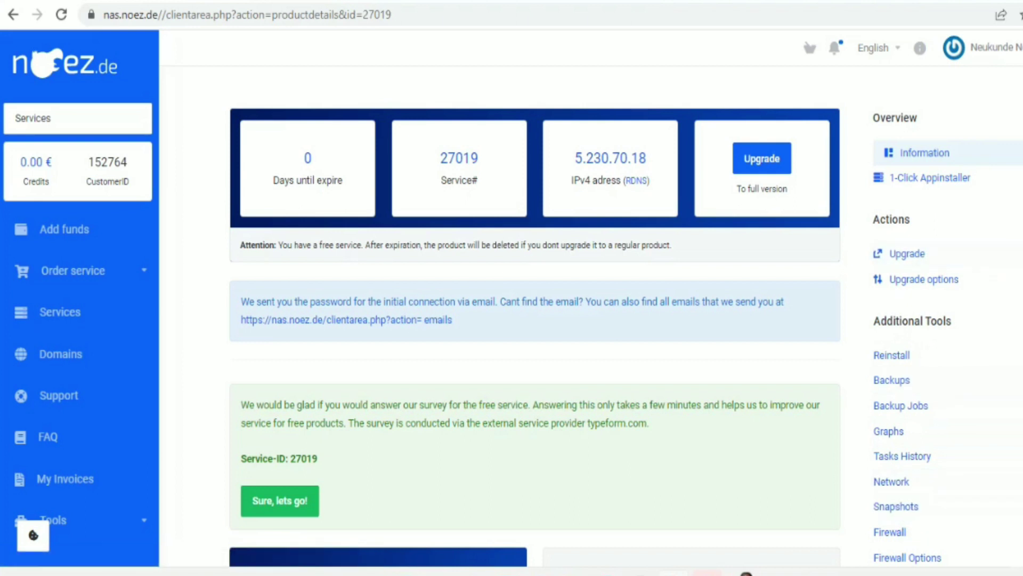
- Examine the Test VPS KVM 1 SSD service page, including its usage gauges, server actions and additional tools
{"action": "scroll", "coordinate": [534, 320], "scroll_direction": "down", "scroll_amount": 7}
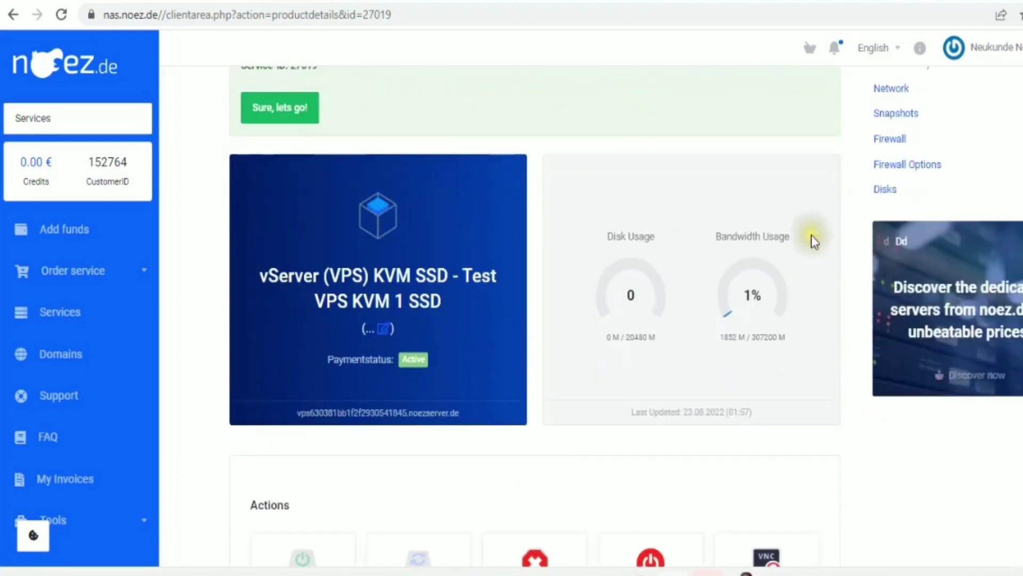
{"action": "left_click_drag", "start_coordinate": [599, 236], "coordinate": [850, 242]}
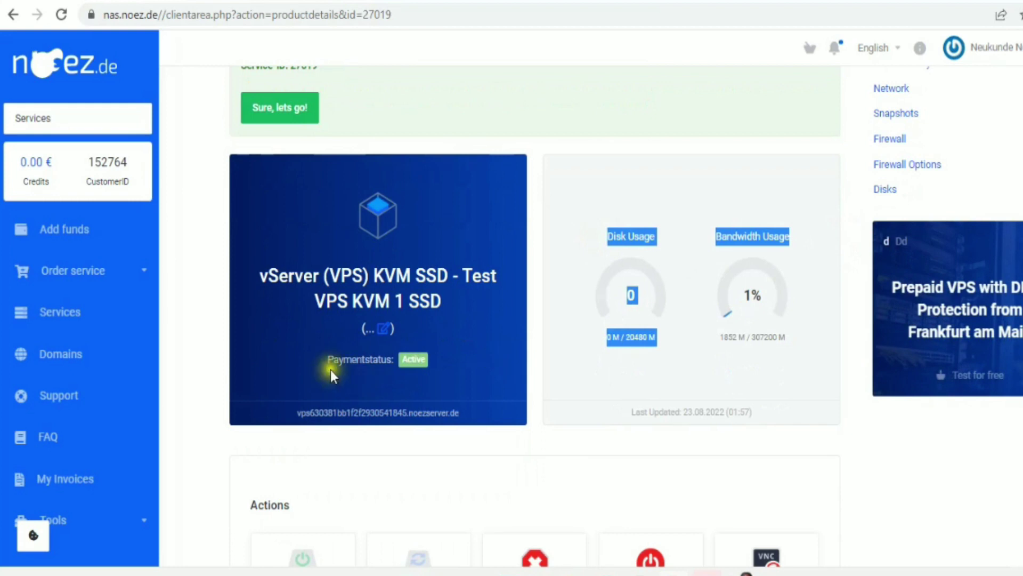
{"action": "left_click", "coordinate": [466, 369]}
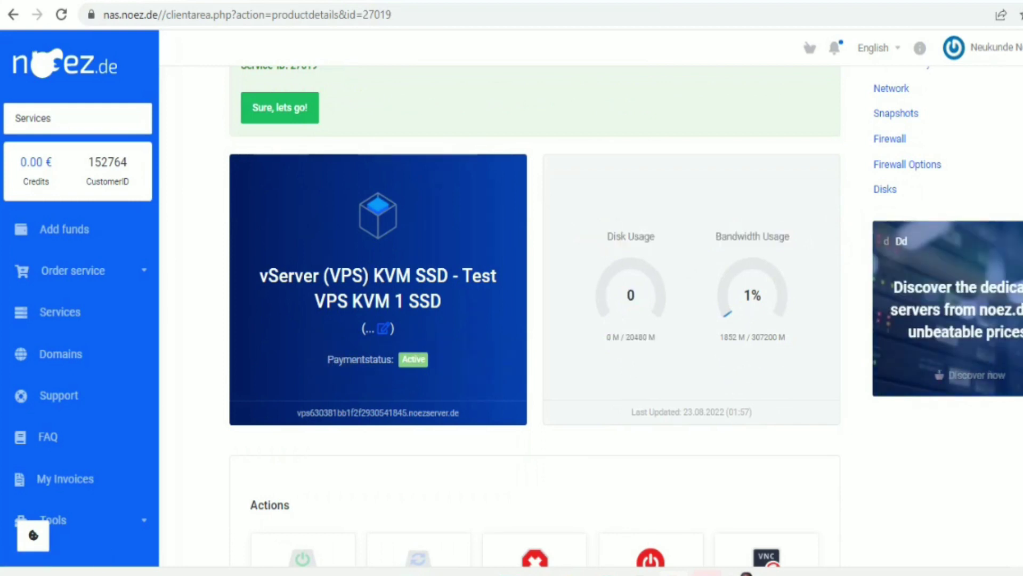
{"action": "scroll", "coordinate": [499, 415], "scroll_direction": "down", "scroll_amount": 4}
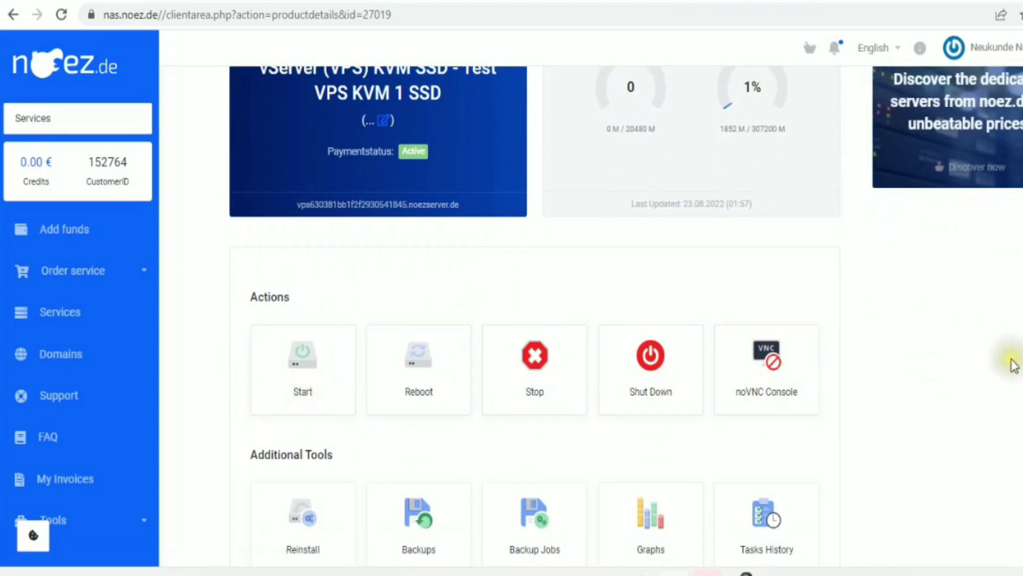
{"action": "scroll", "coordinate": [533, 314], "scroll_direction": "down", "scroll_amount": 3}
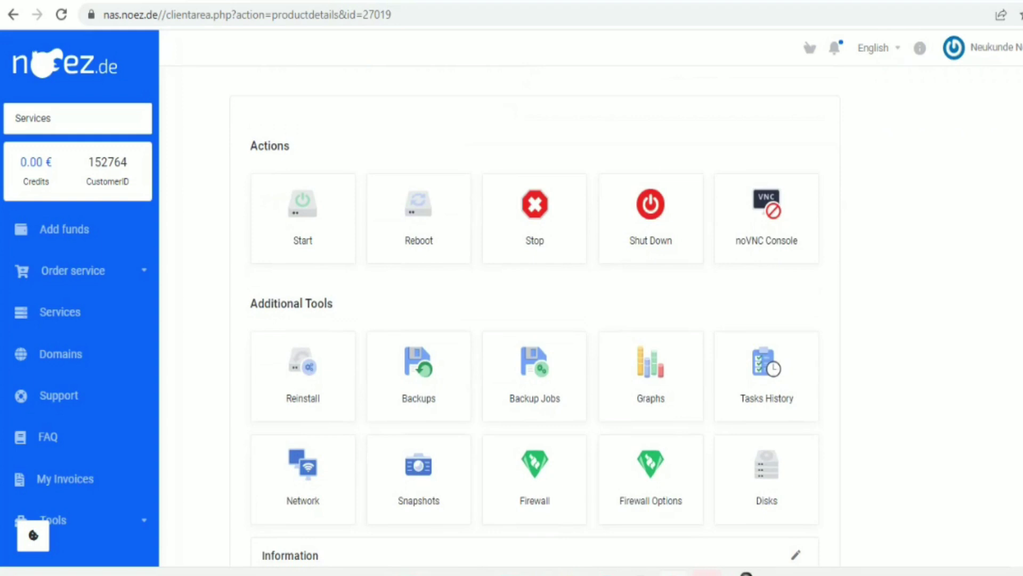
{"action": "scroll", "coordinate": [533, 315], "scroll_direction": "down", "scroll_amount": 1}
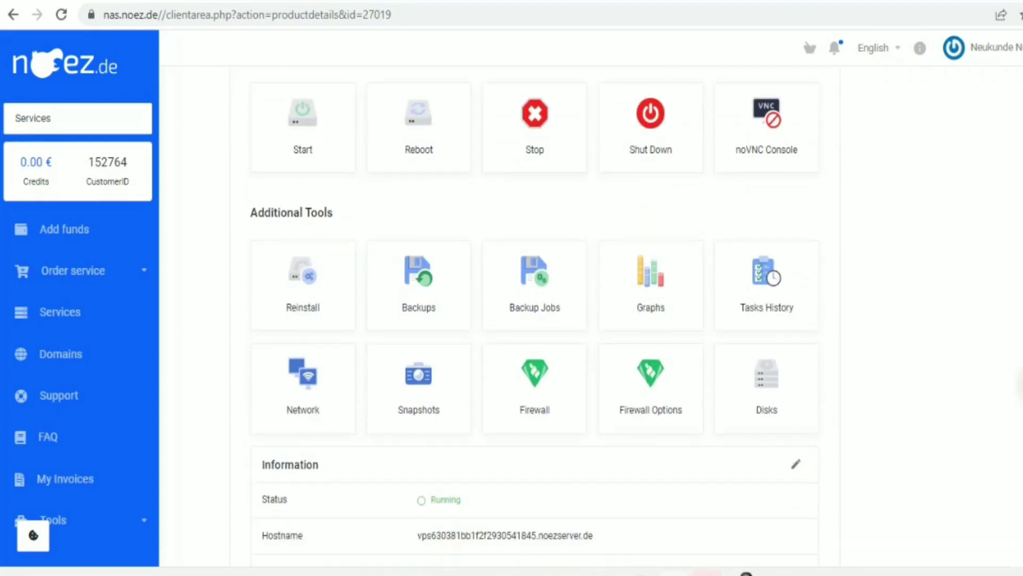
{"action": "scroll", "coordinate": [533, 315], "scroll_direction": "up", "scroll_amount": 2}
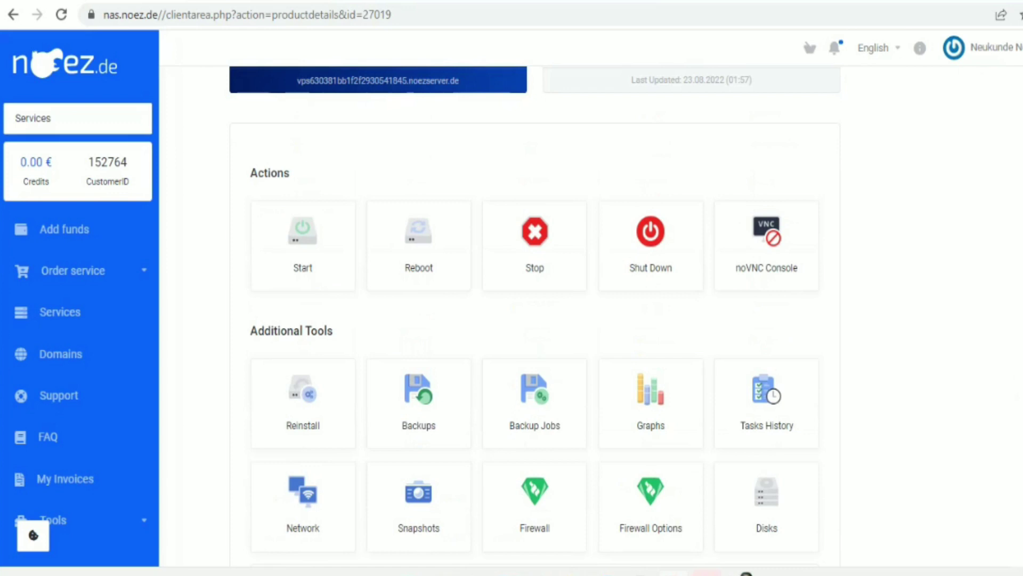
- Open the VPS's Reinstall tool and browse the OS templates through to the second page
{"action": "left_click", "coordinate": [280, 415]}
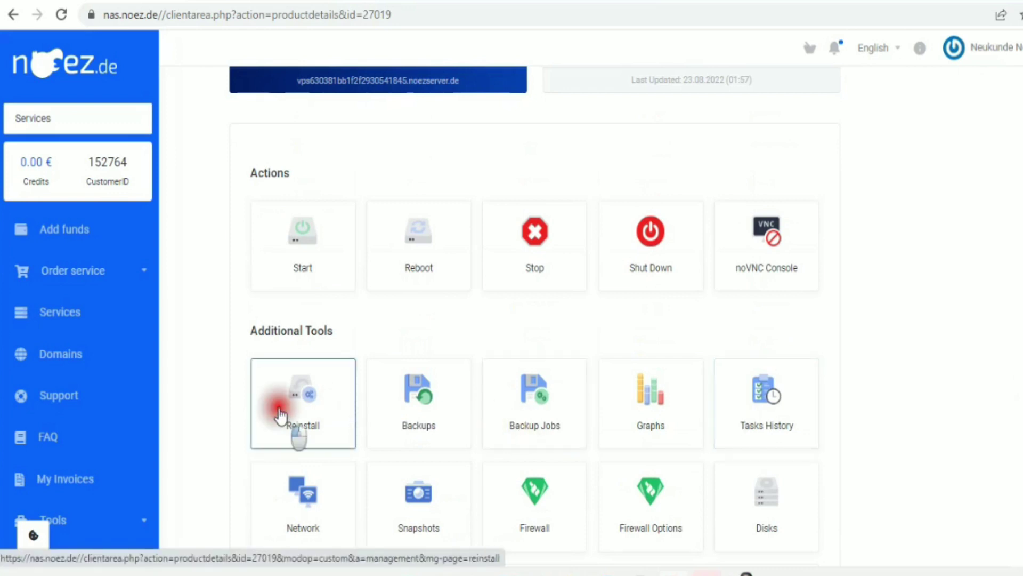
{"action": "left_click", "coordinate": [318, 406]}
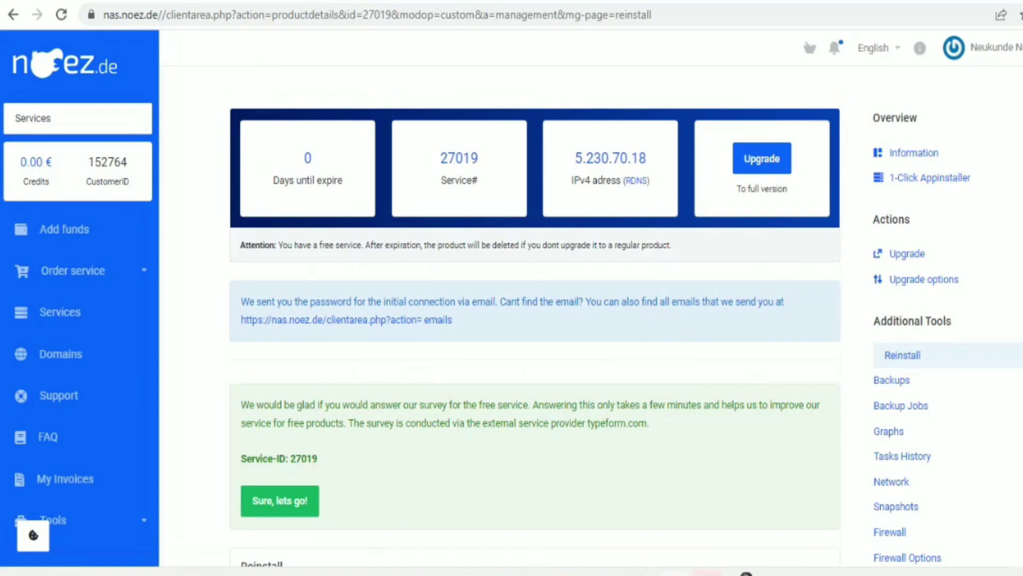
{"action": "scroll", "coordinate": [625, 489], "scroll_direction": "down", "scroll_amount": 7}
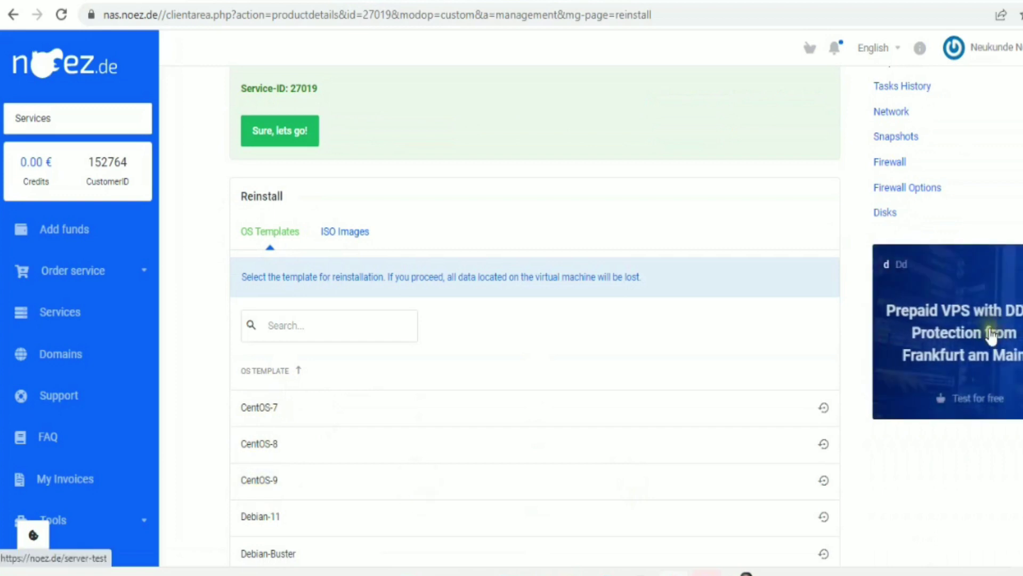
{"action": "scroll", "coordinate": [533, 320], "scroll_direction": "down", "scroll_amount": 3}
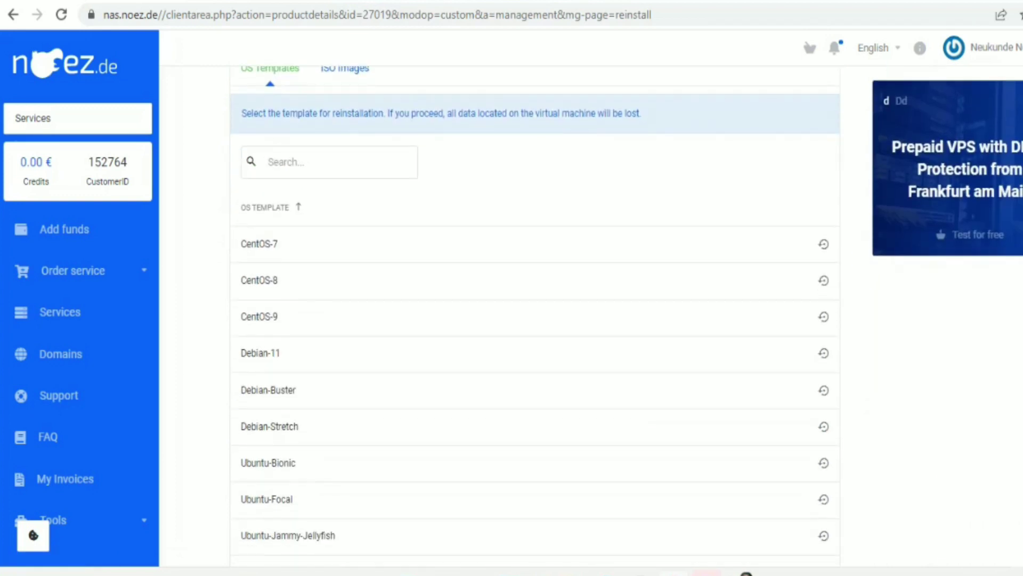
{"action": "scroll", "coordinate": [532, 320], "scroll_direction": "down", "scroll_amount": 4}
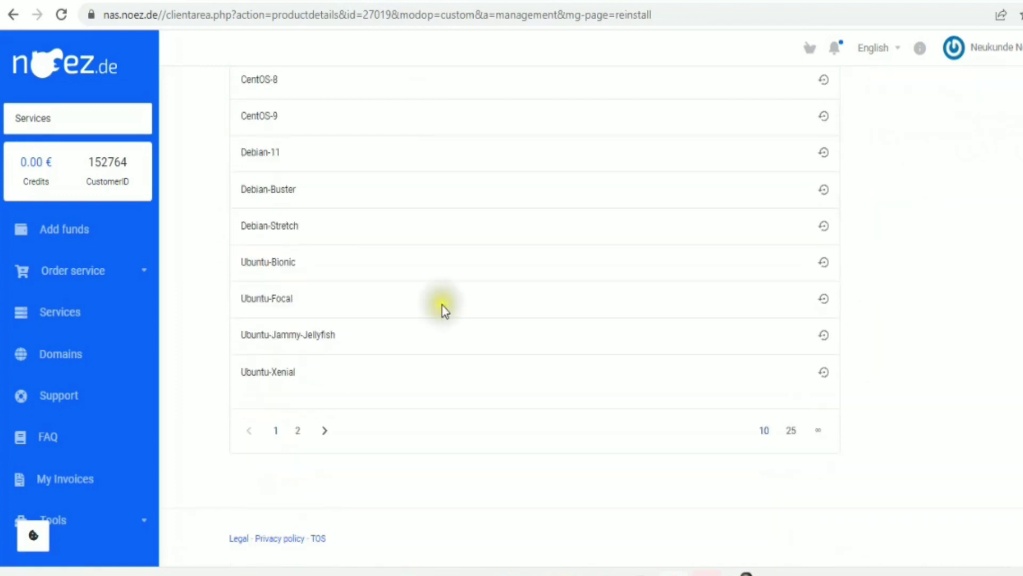
{"action": "left_click", "coordinate": [324, 432]}
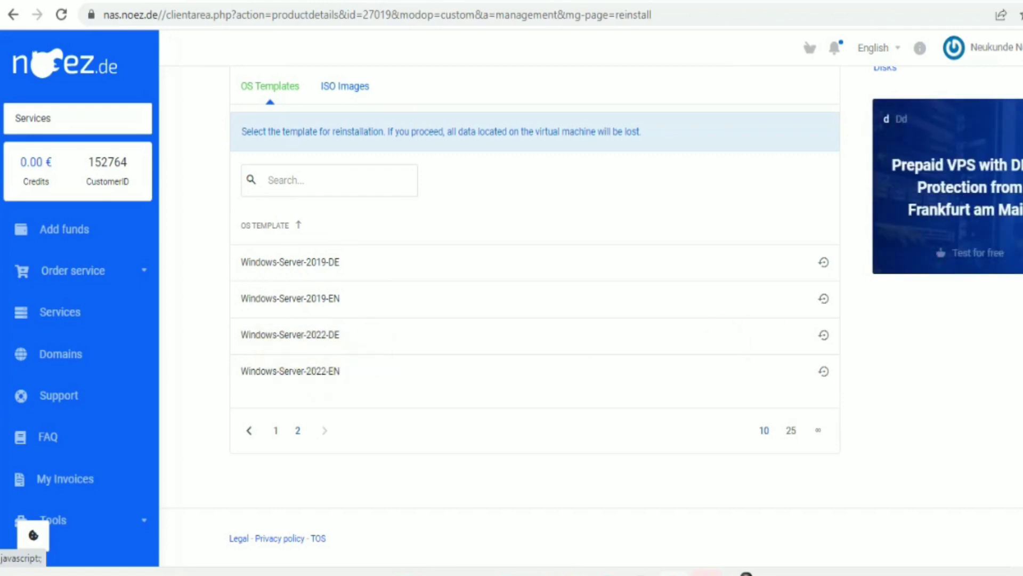
{"action": "scroll", "coordinate": [535, 287], "scroll_direction": "up", "scroll_amount": 1}
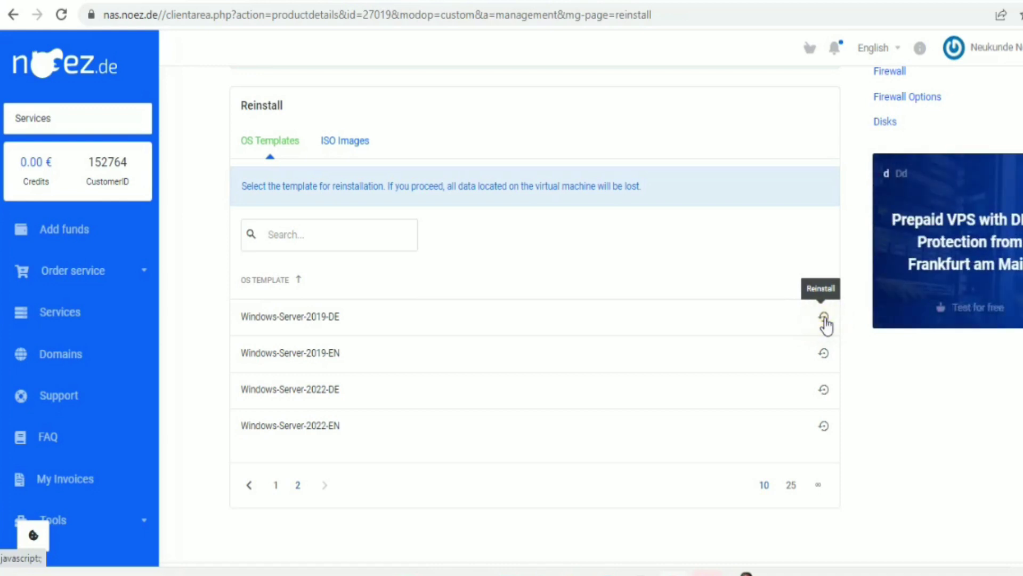
- View the ISO images offered for reinstallation and return to the OS templates
{"action": "left_click", "coordinate": [336, 144]}
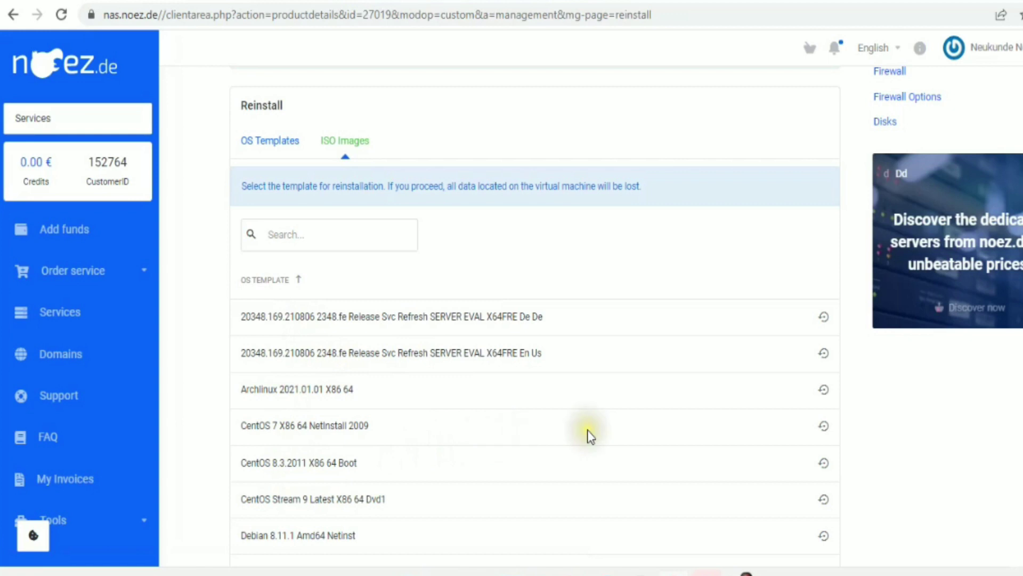
{"action": "left_click", "coordinate": [272, 144]}
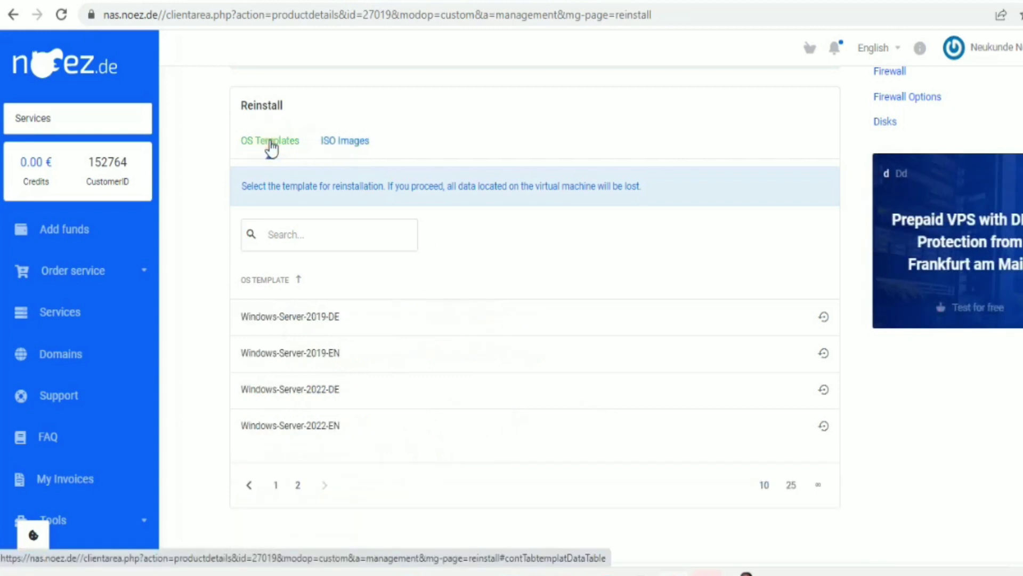
{"action": "scroll", "coordinate": [822, 267], "scroll_direction": "up", "scroll_amount": 2}
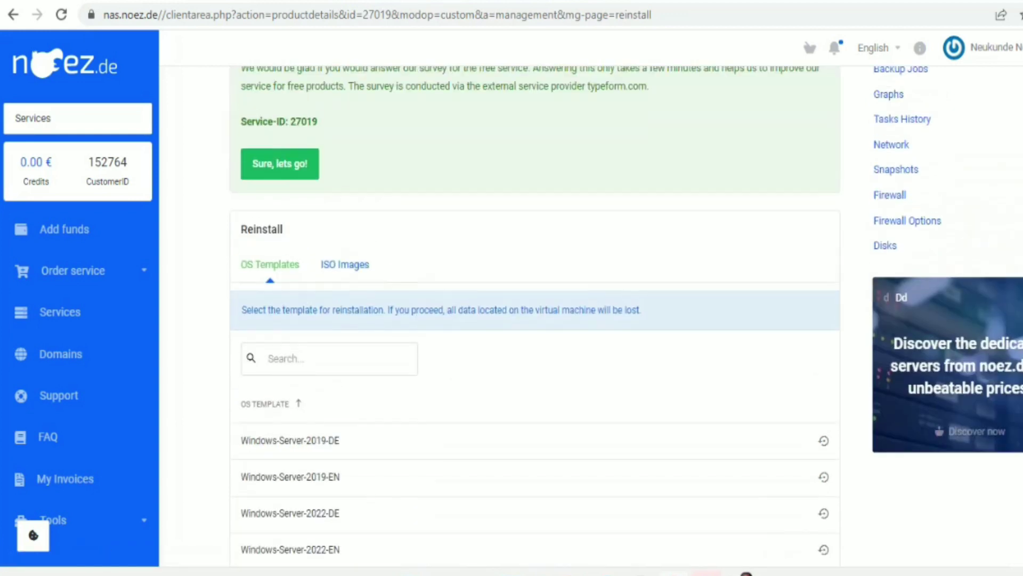
{"action": "scroll", "coordinate": [533, 309], "scroll_direction": "up", "scroll_amount": 2}
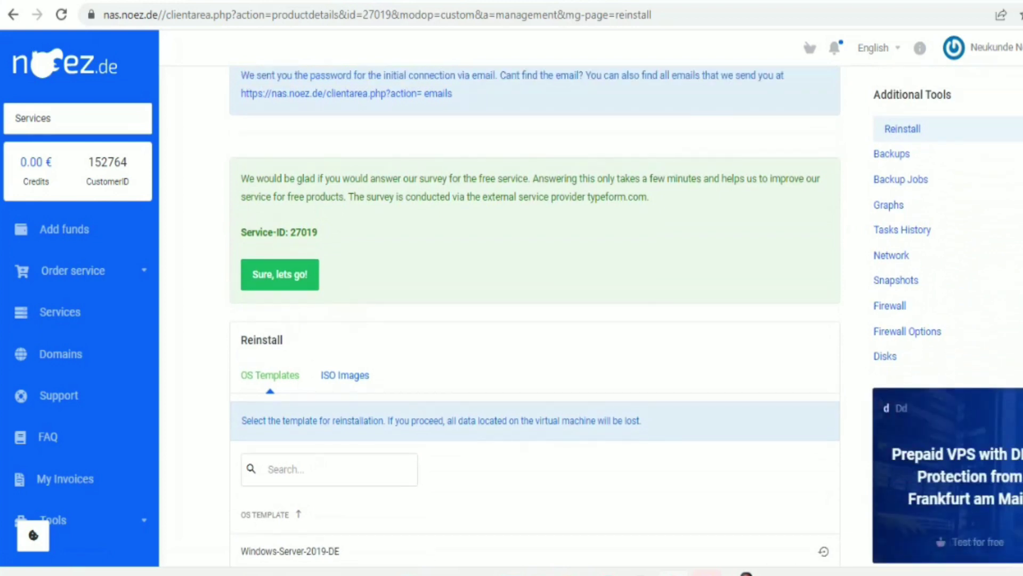
{"action": "scroll", "coordinate": [533, 309], "scroll_direction": "up", "scroll_amount": 2}
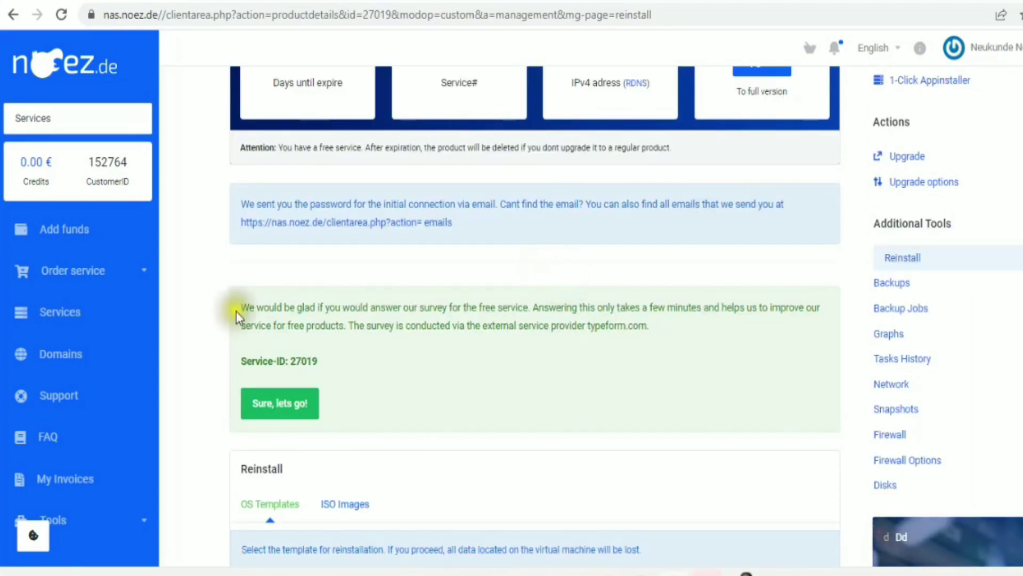
- Open the Free VPS trial offer and review the LXC 1 SSD and KVM 1 SSD 7-day evaluation plans
{"action": "left_click", "coordinate": [136, 269]}
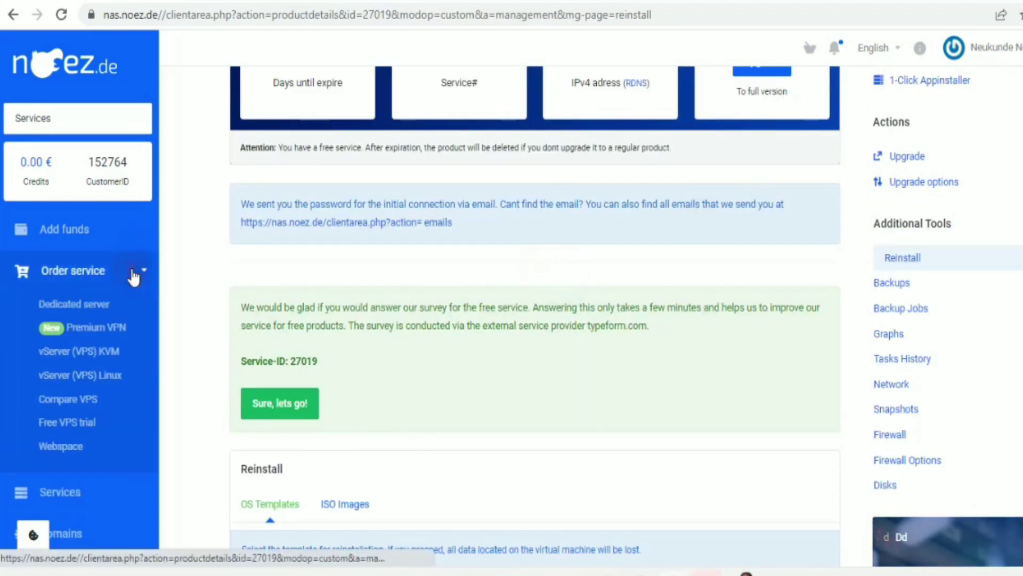
{"action": "left_click", "coordinate": [67, 423]}
{"action": "left_click_drag", "start_coordinate": [362, 284], "coordinate": [773, 266]}
{"action": "left_click", "coordinate": [774, 266]}
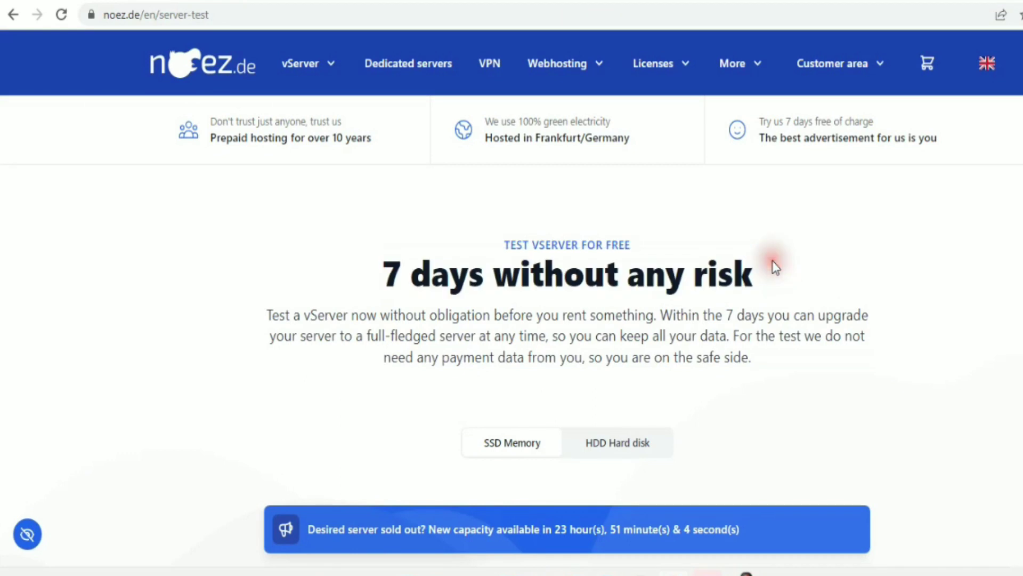
{"action": "scroll", "coordinate": [511, 298], "scroll_direction": "down", "scroll_amount": 9}
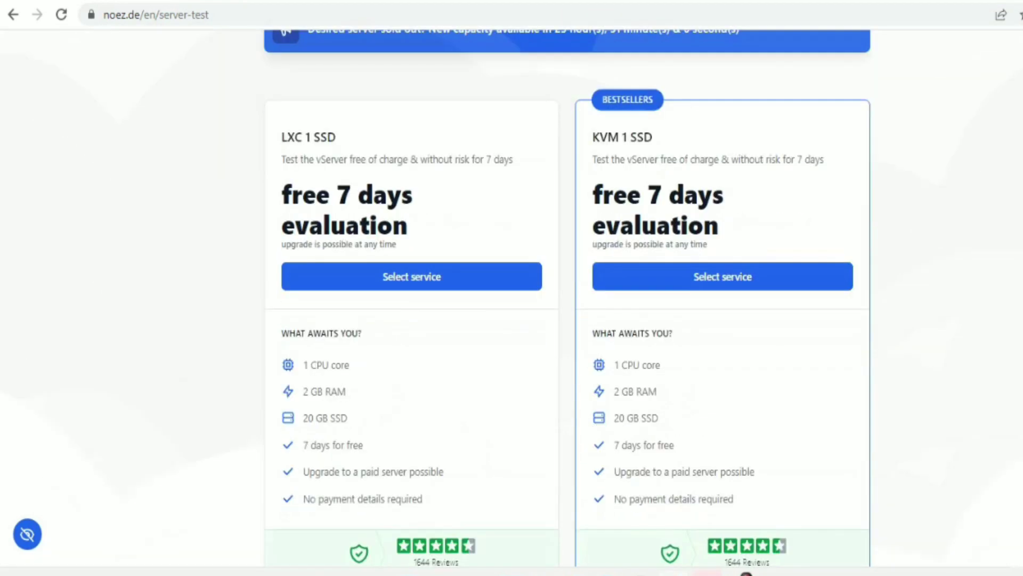
{"action": "left_click_drag", "start_coordinate": [274, 199], "coordinate": [421, 230]}
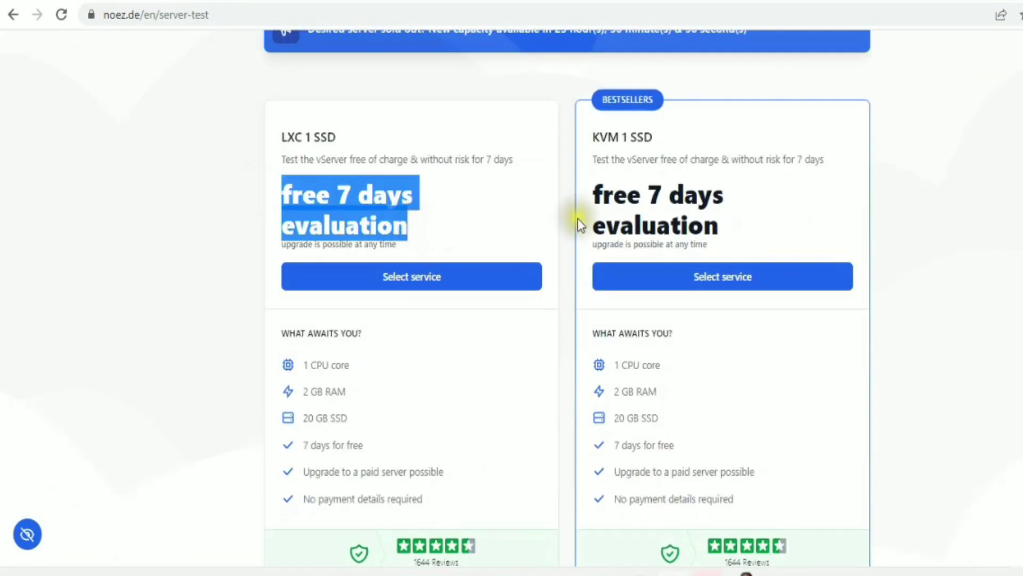
{"action": "left_click", "coordinate": [623, 224]}
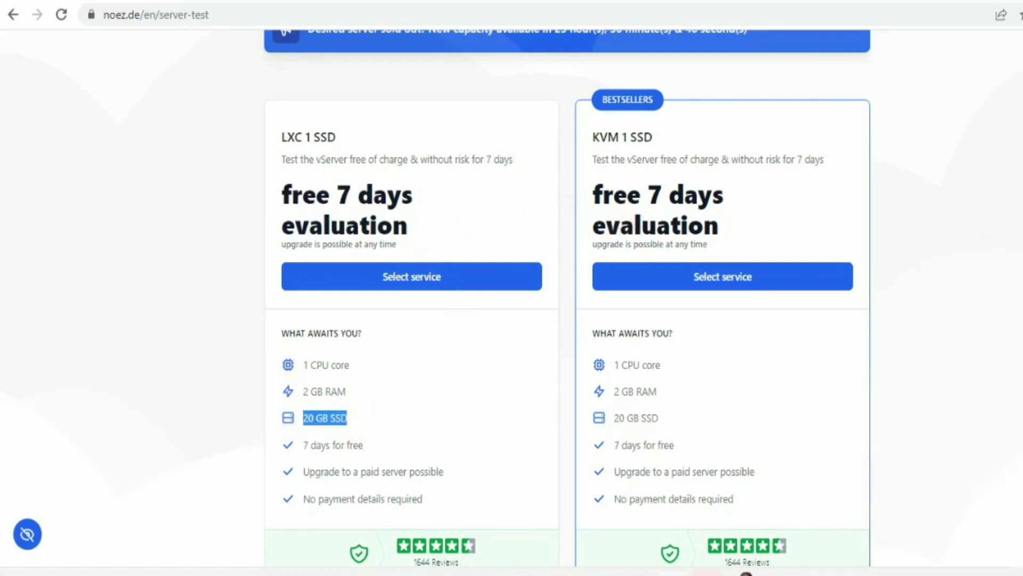
- Look over the noez.de PayPal verification page once more and switch to the Tea Lover channel's videos on YouTube
{"action": "scroll", "coordinate": [746, 570], "scroll_direction": "up", "scroll_amount": 4}
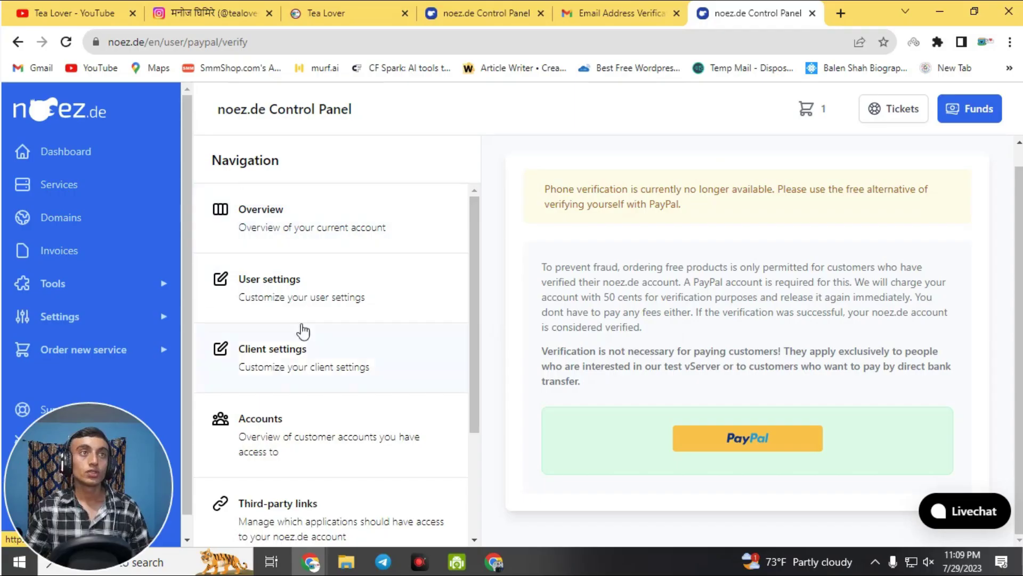
{"action": "scroll", "coordinate": [498, 300], "scroll_direction": "up", "scroll_amount": 1}
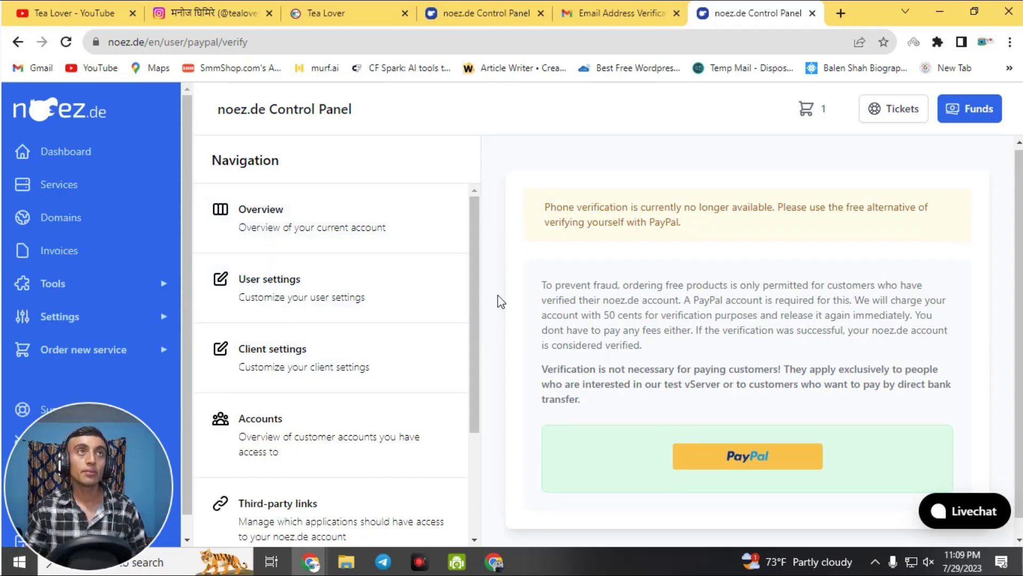
{"action": "left_click", "coordinate": [92, 16]}
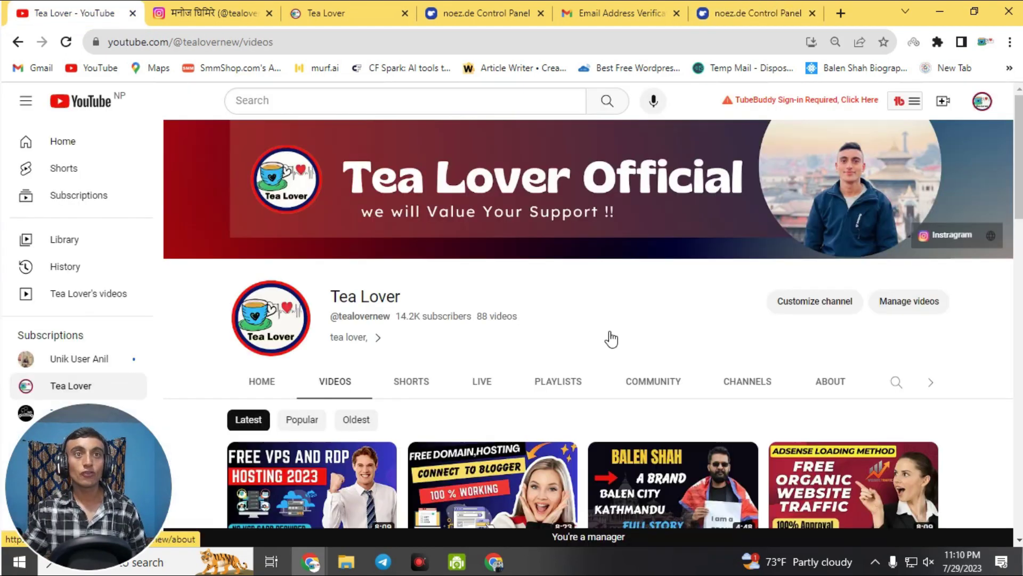